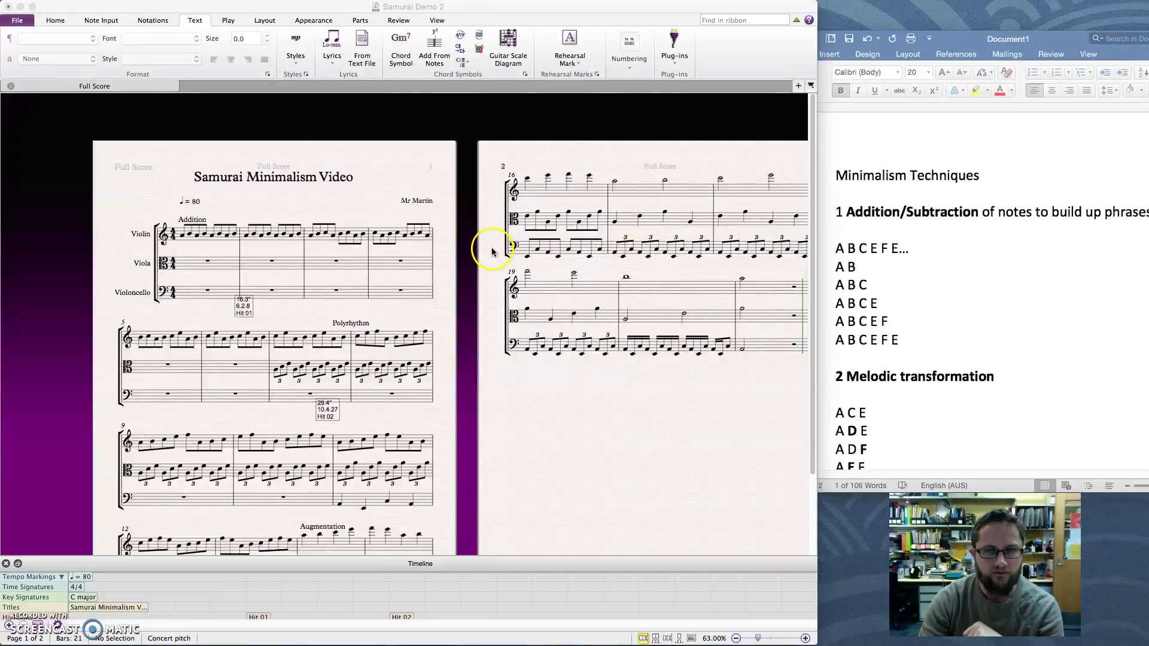
scroll(572, 380, "right", 2)
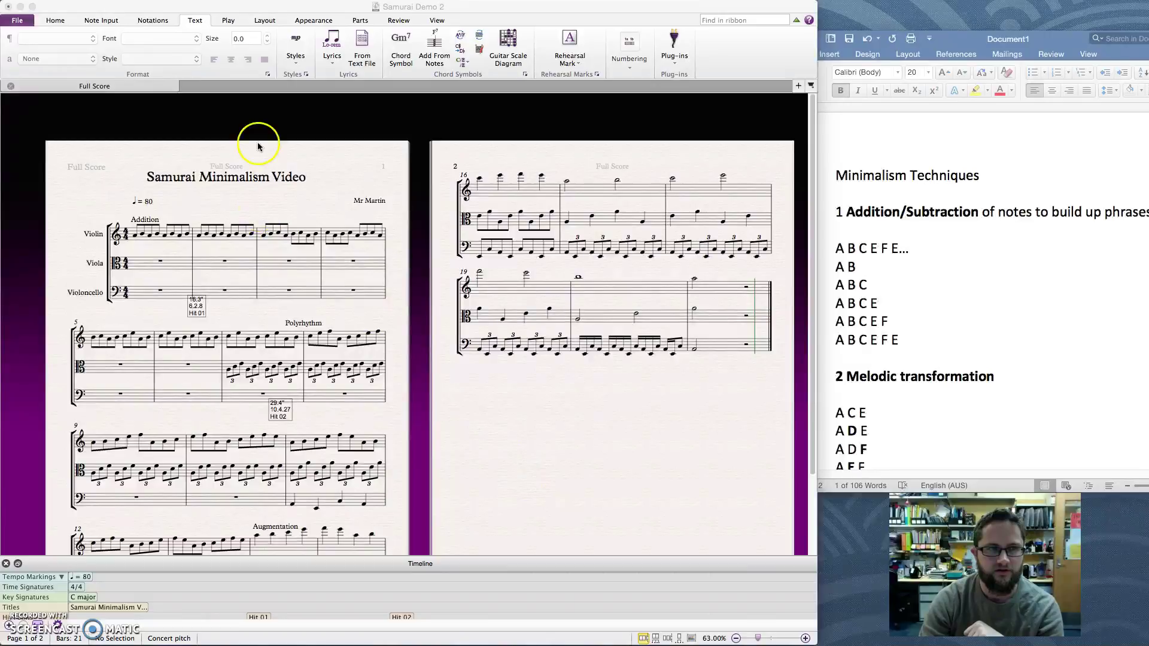
left_click(19, 22)
left_click(20, 24)
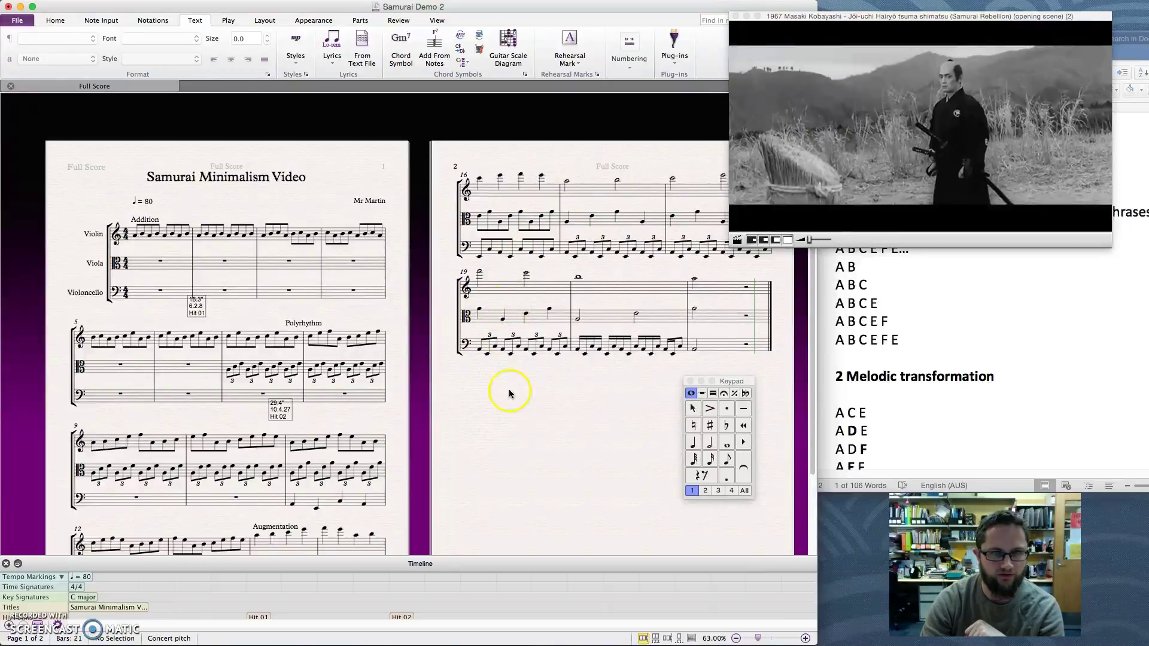
left_click(18, 20)
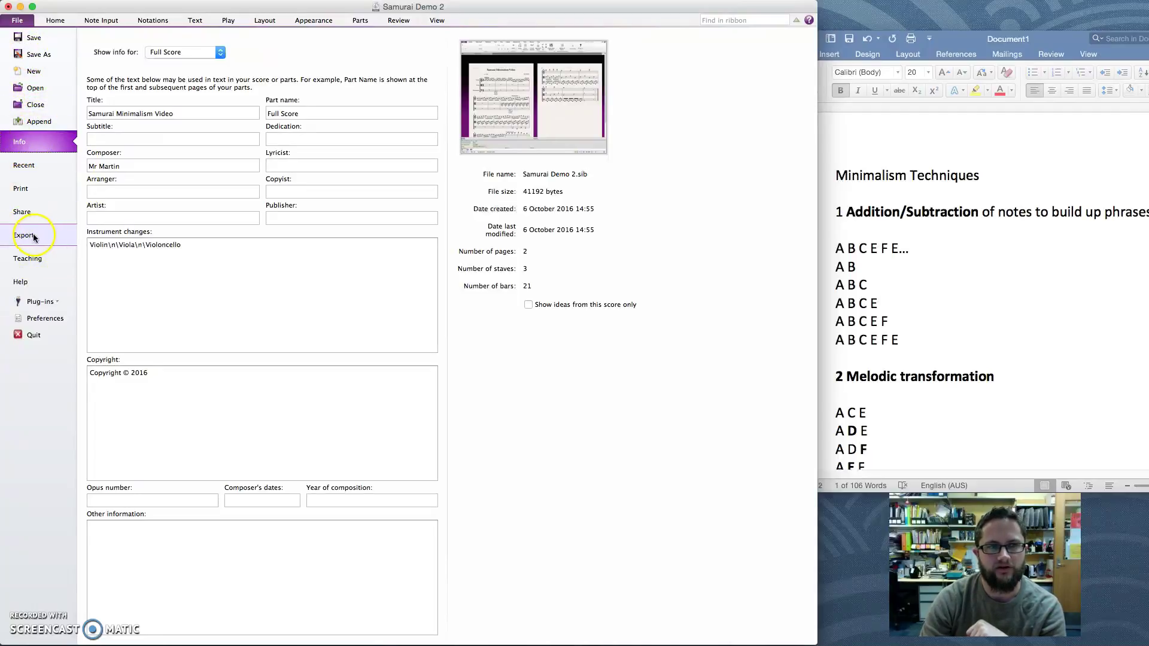
left_click(55, 20)
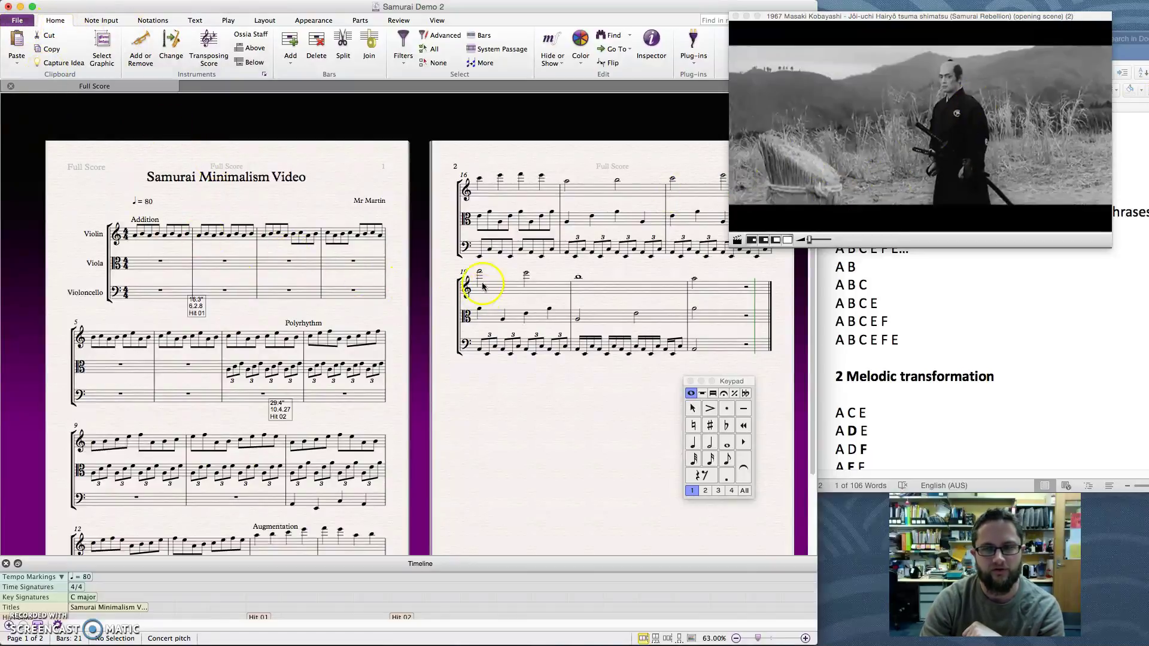
Open the video export settings for the score and set the resolution to HD (720p)
left_click(20, 21)
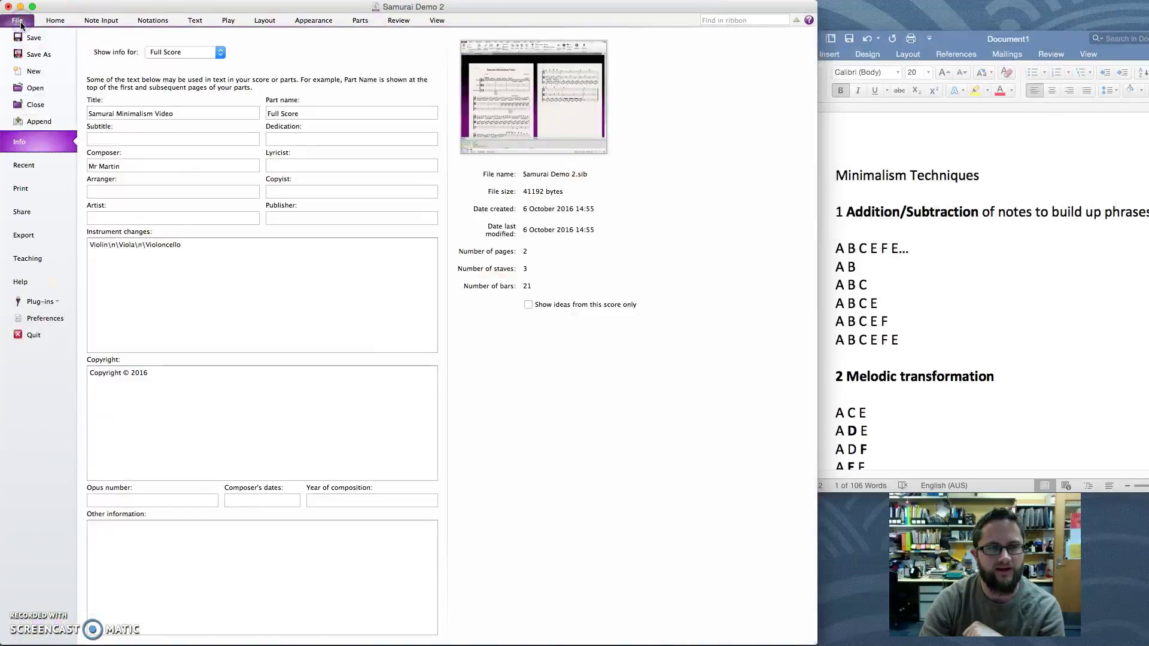
left_click(32, 237)
left_click(151, 77)
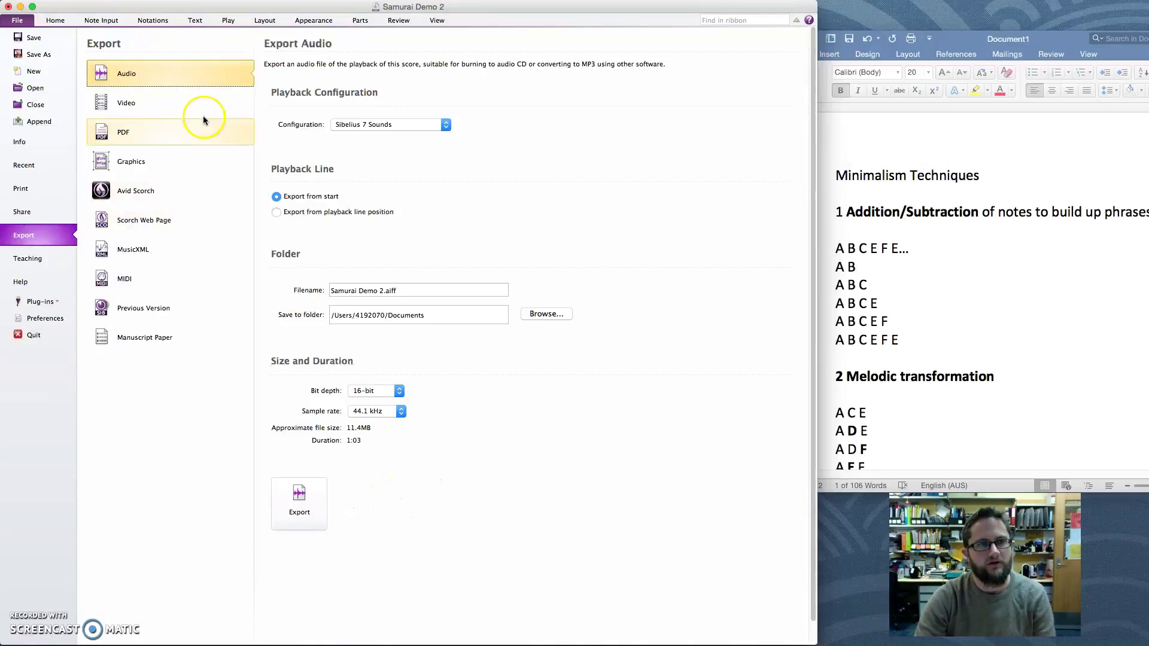
left_click(160, 105)
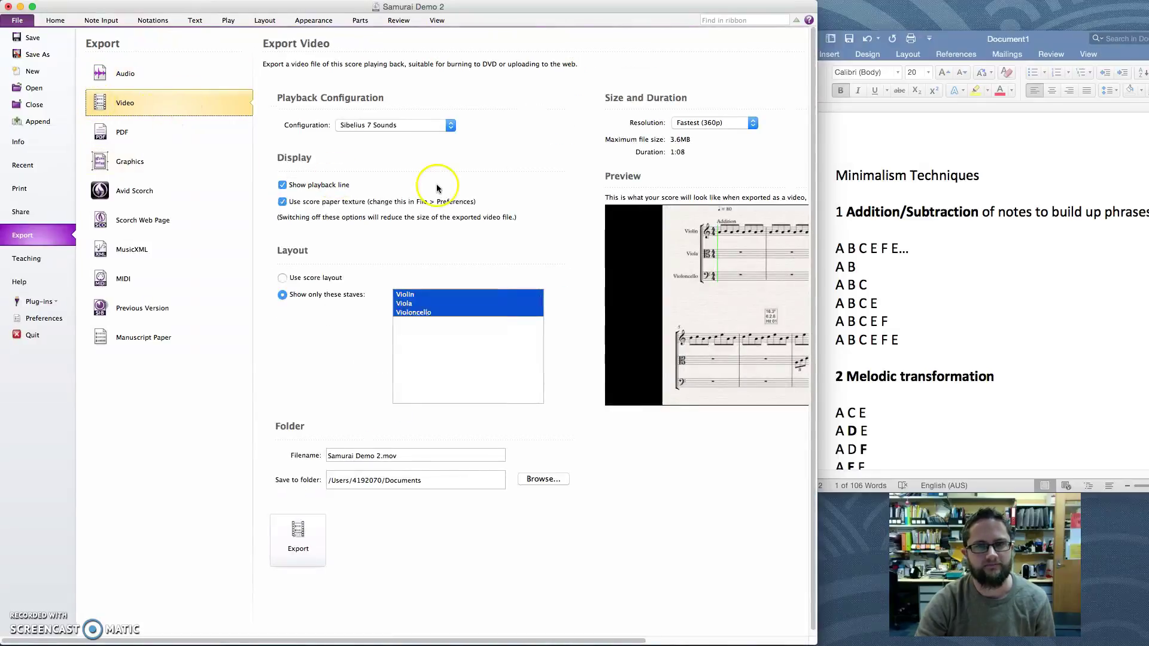
left_click(721, 124)
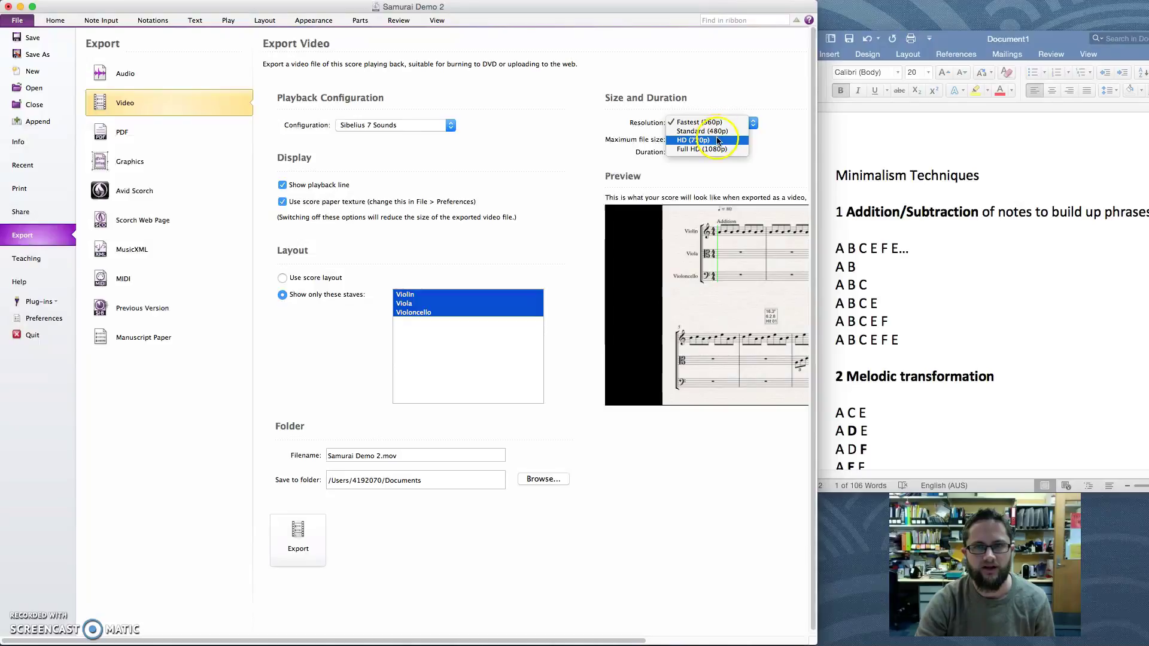
left_click(717, 139)
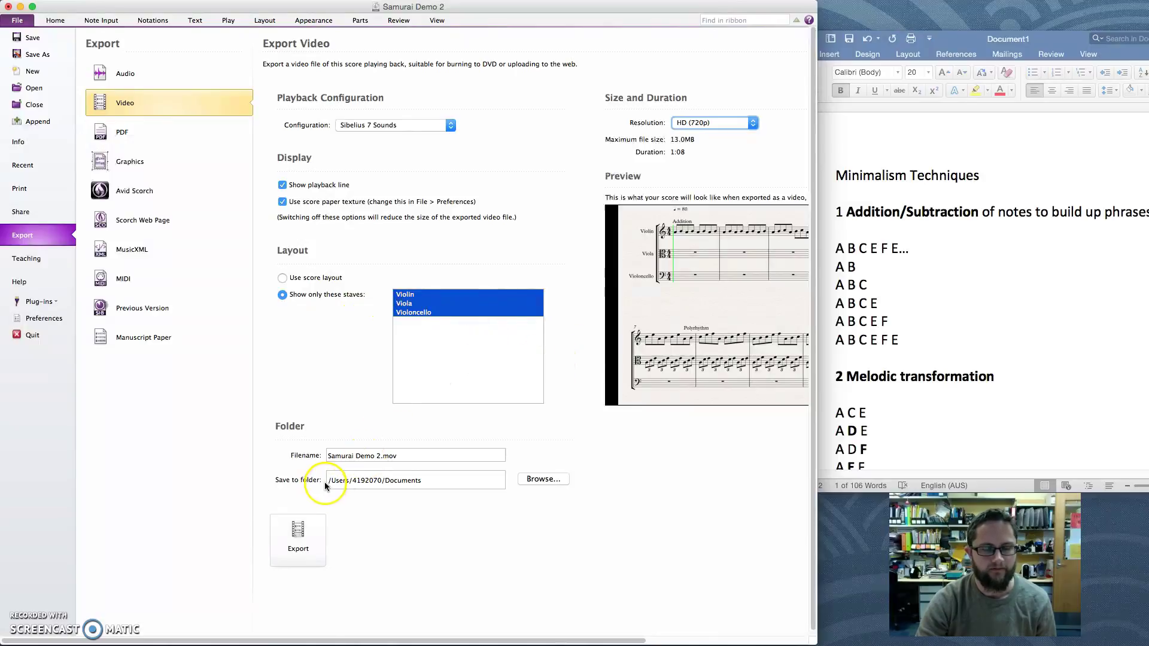
Choose the Desktop as the save folder for the exported score video
left_click(540, 479)
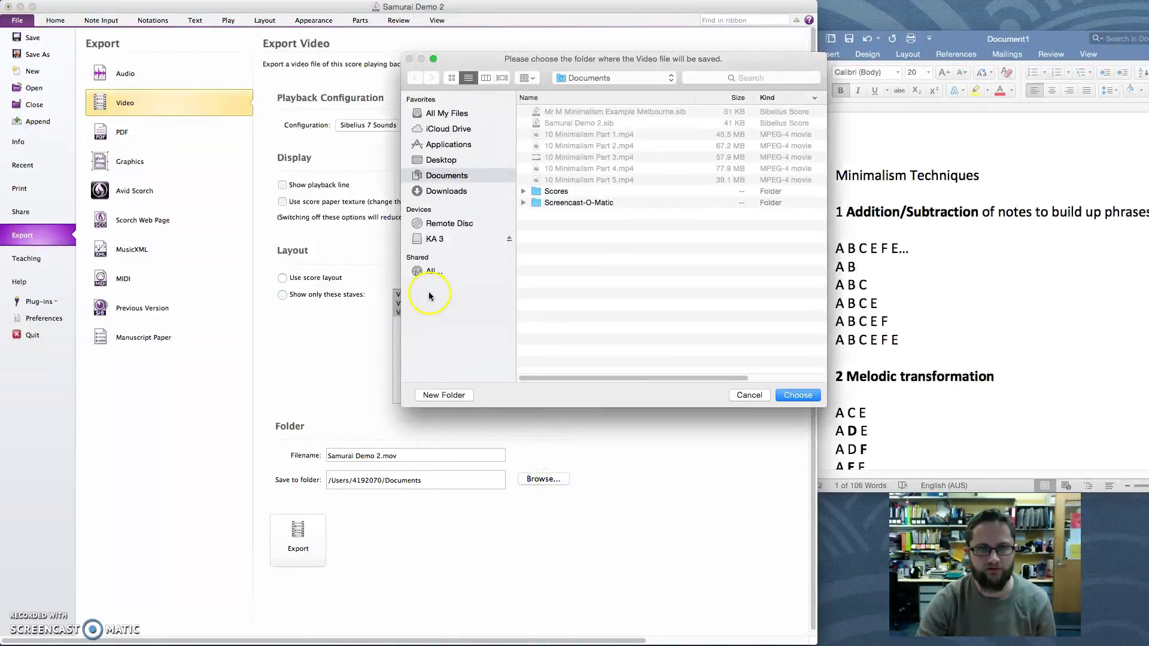
left_click(445, 160)
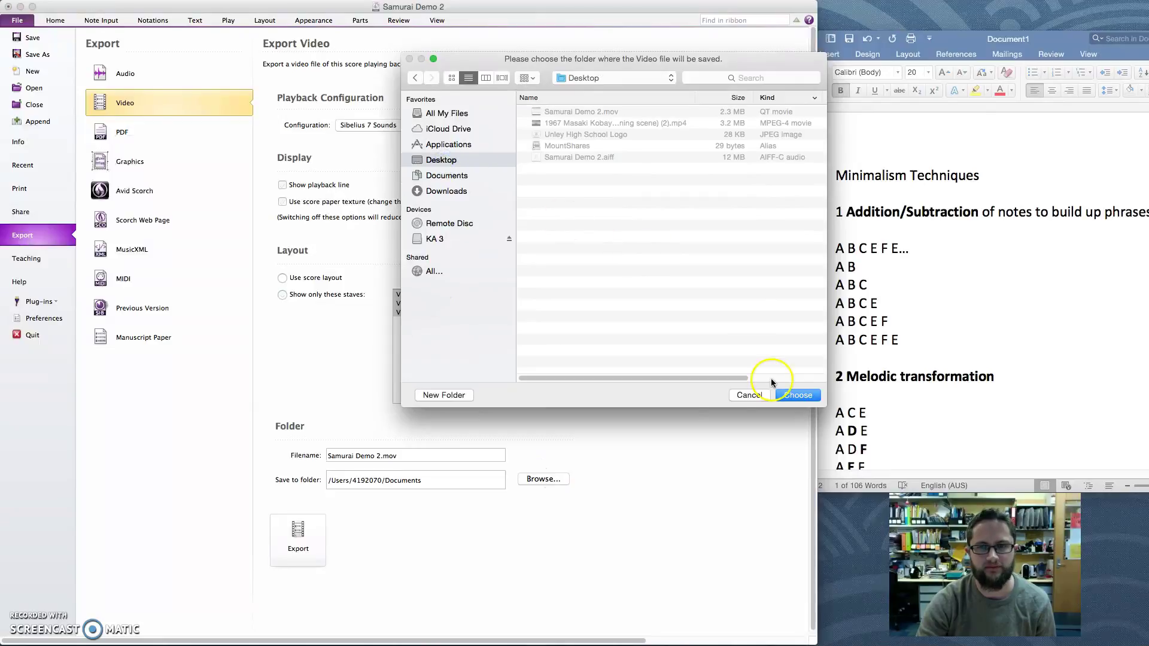
left_click(806, 395)
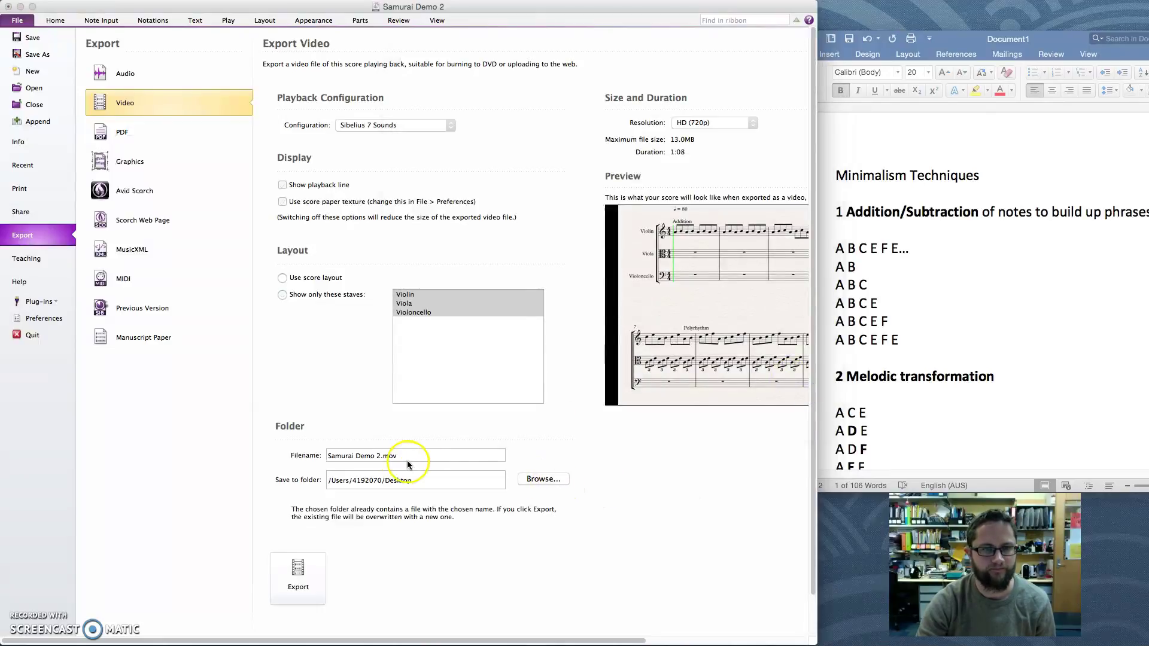
Name the video file "Samurai Demo 2 HD .mov" and export it
left_click(381, 456)
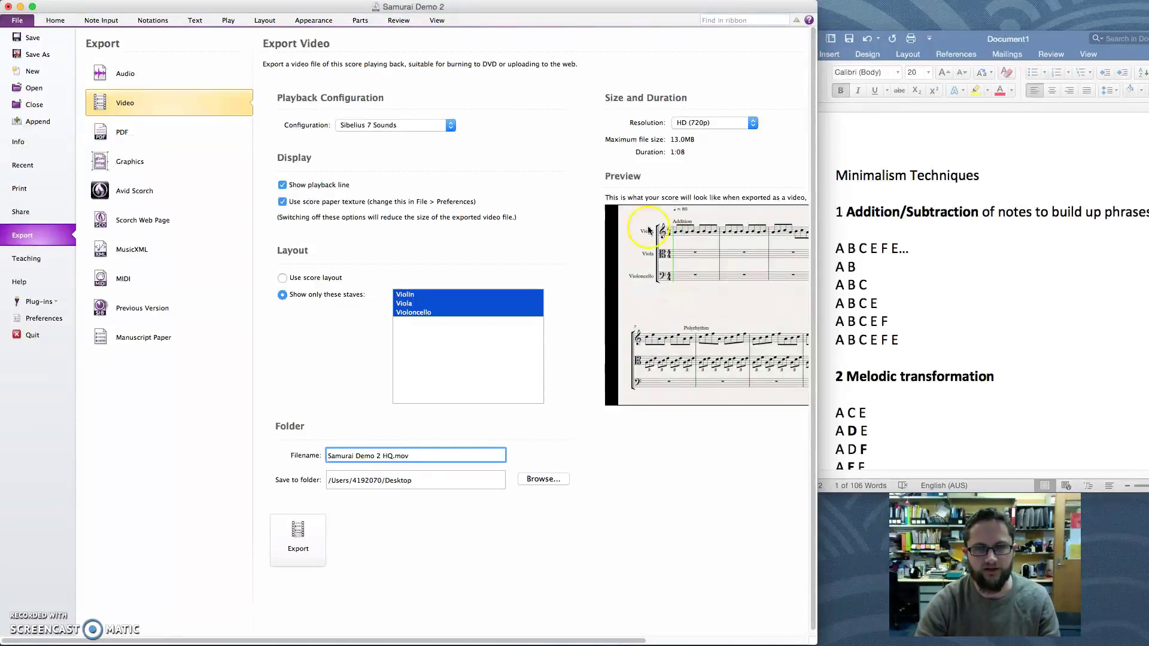
type("D")
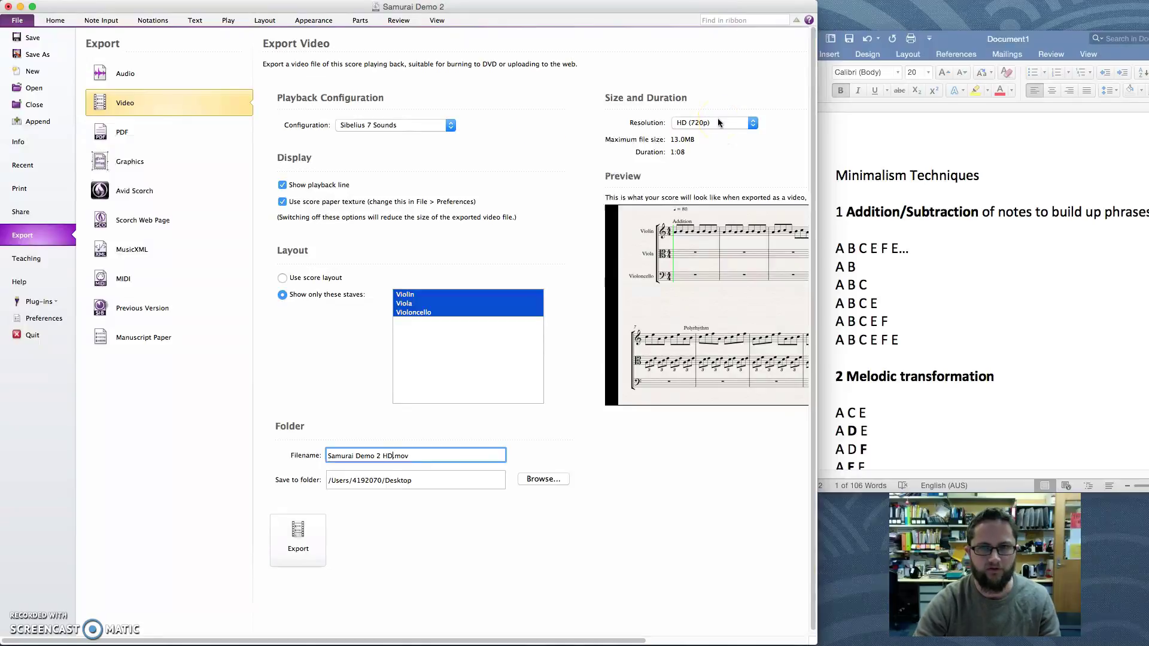
left_click(297, 543)
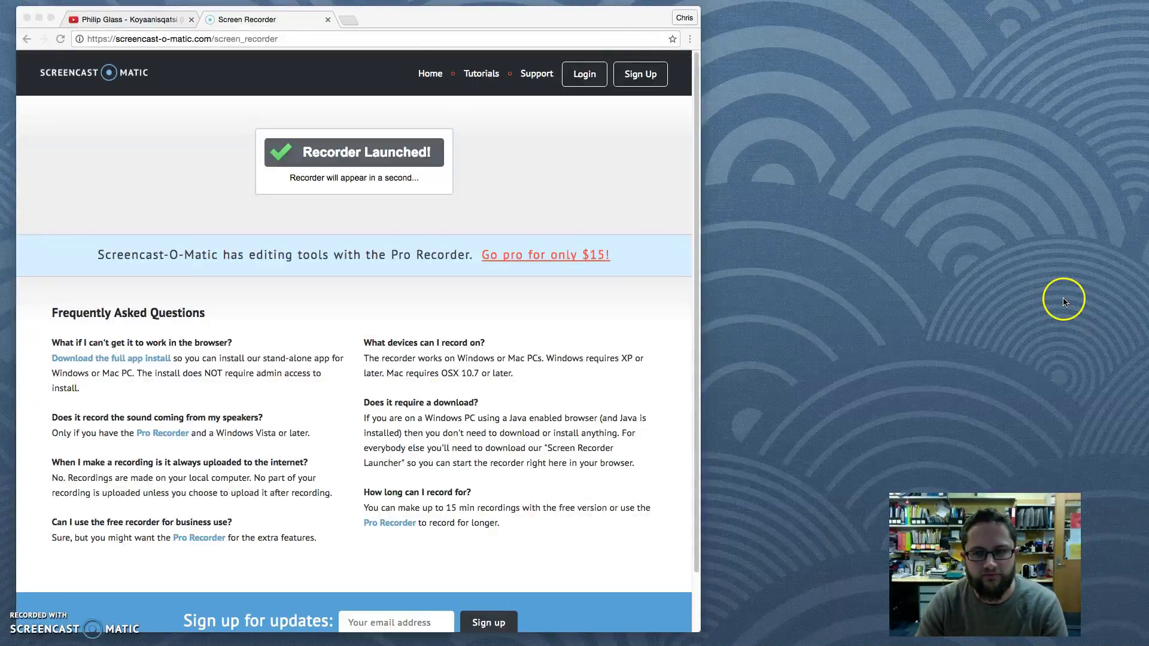
Minimize the browser window and place the 1967 samurai film clip and Samurai Demo 2 HD .mov together on the desktop
left_click(38, 19)
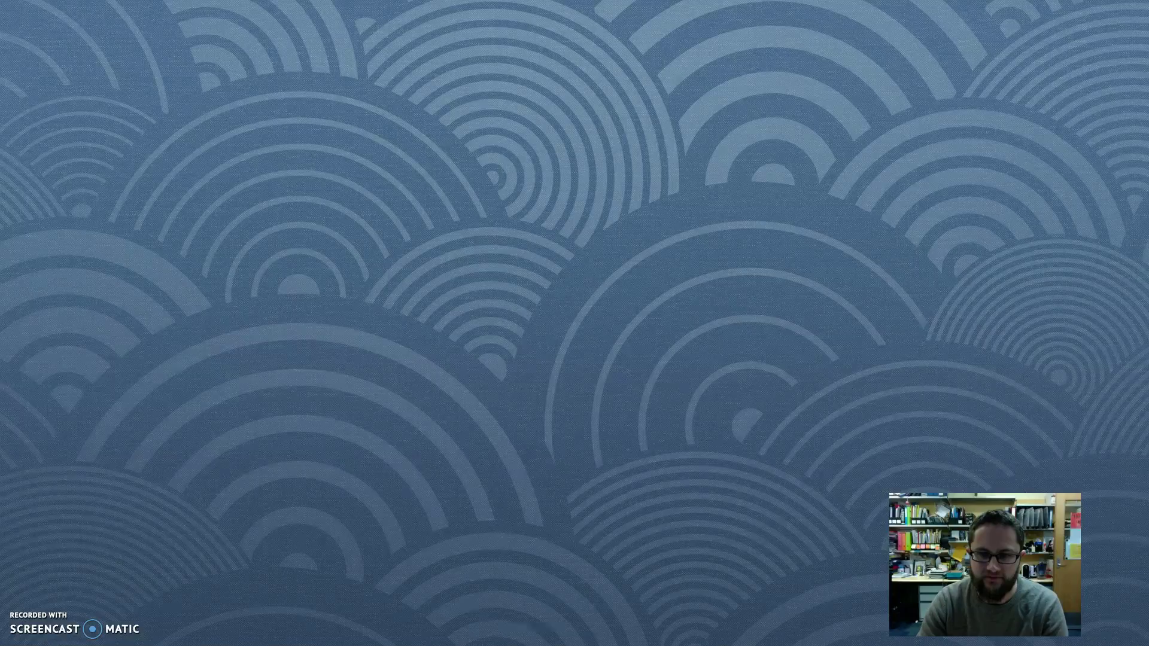
left_click_drag(1071, 357, 1077, 404)
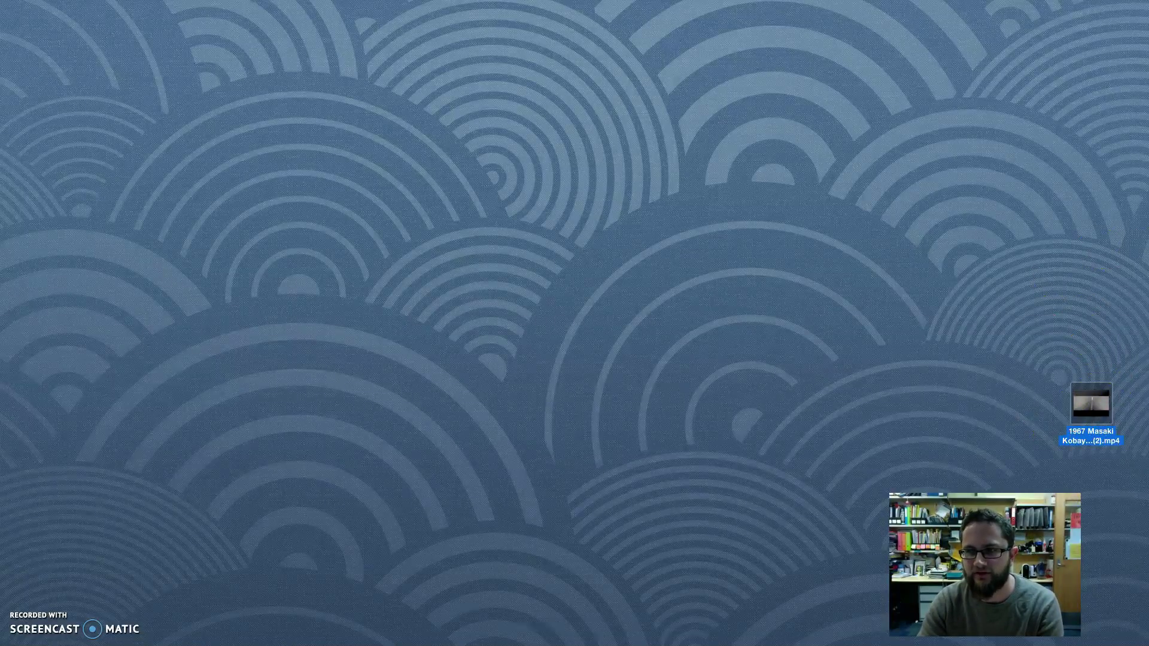
left_click_drag(1148, 313, 1148, 312)
left_click_drag(1082, 337, 1077, 332)
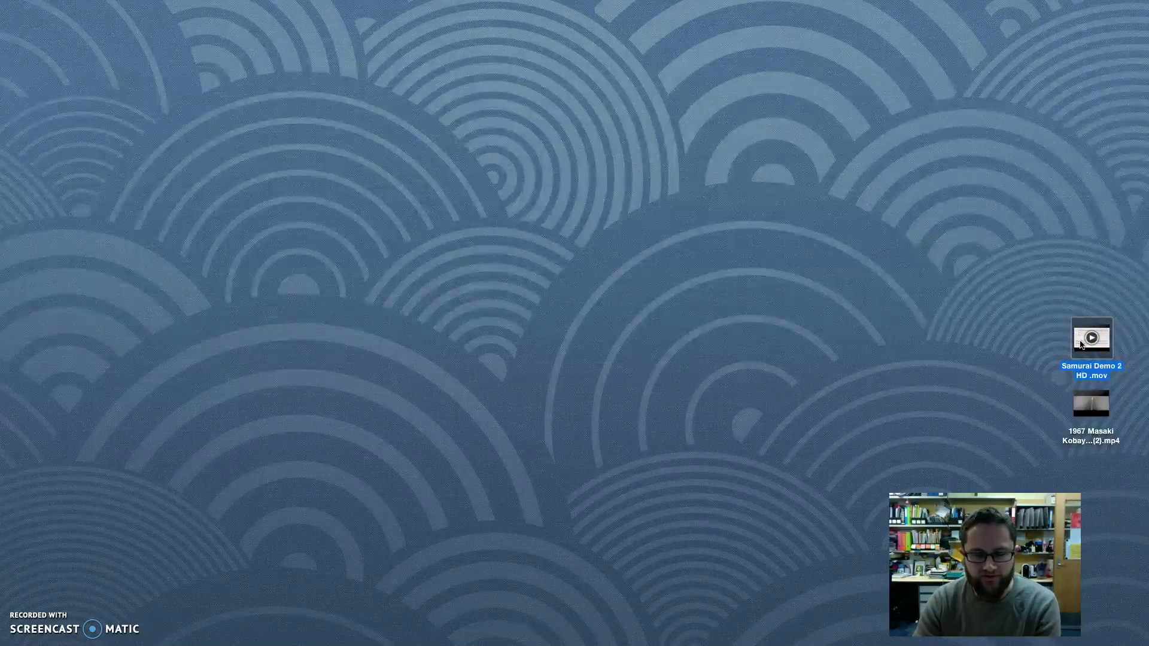
Open Samurai Demo 2 HD .mov from the desktop, play its opening seconds to check the export, and close it
double_click(1081, 342)
left_click_drag(290, 12, 661, 51)
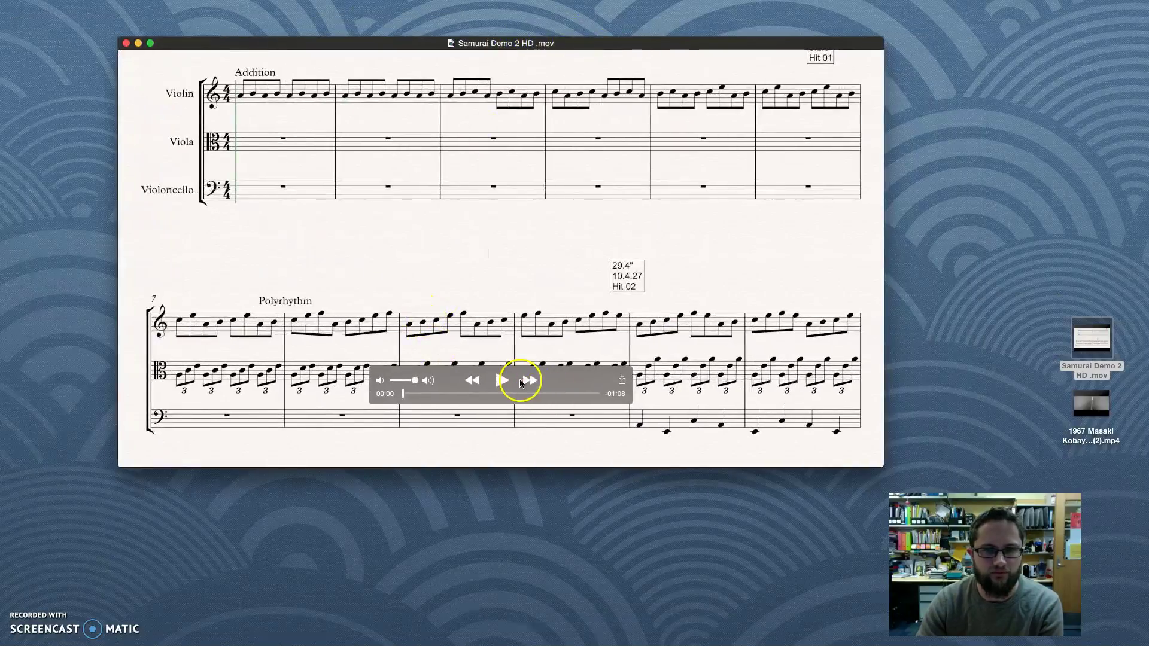
left_click(501, 381)
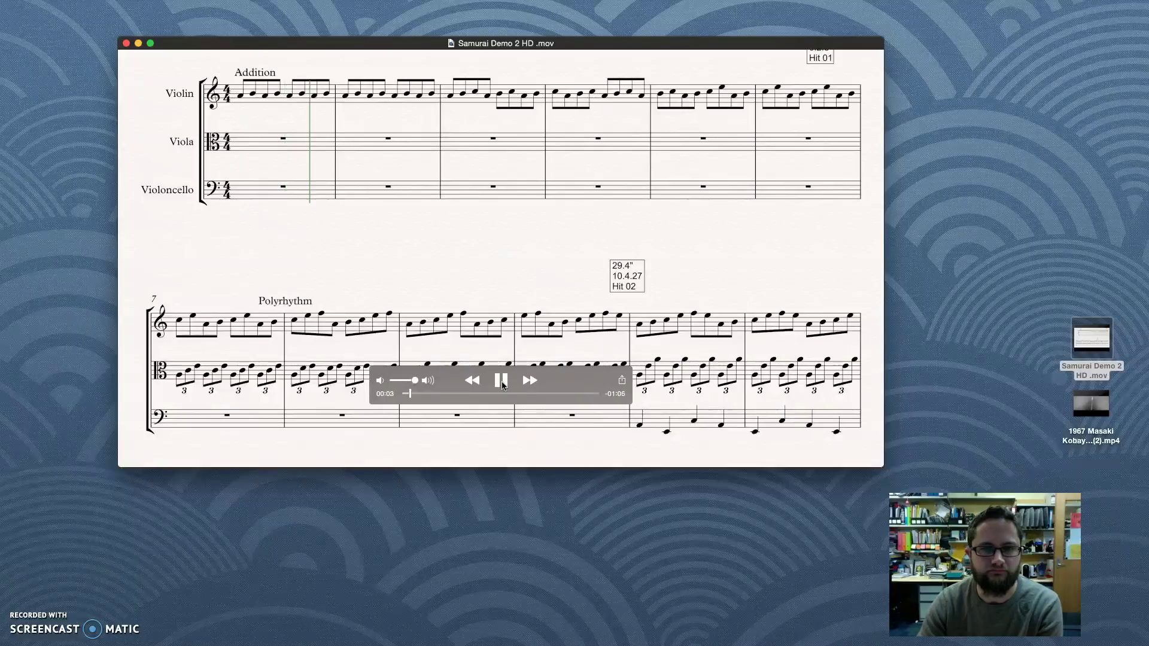
left_click(502, 381)
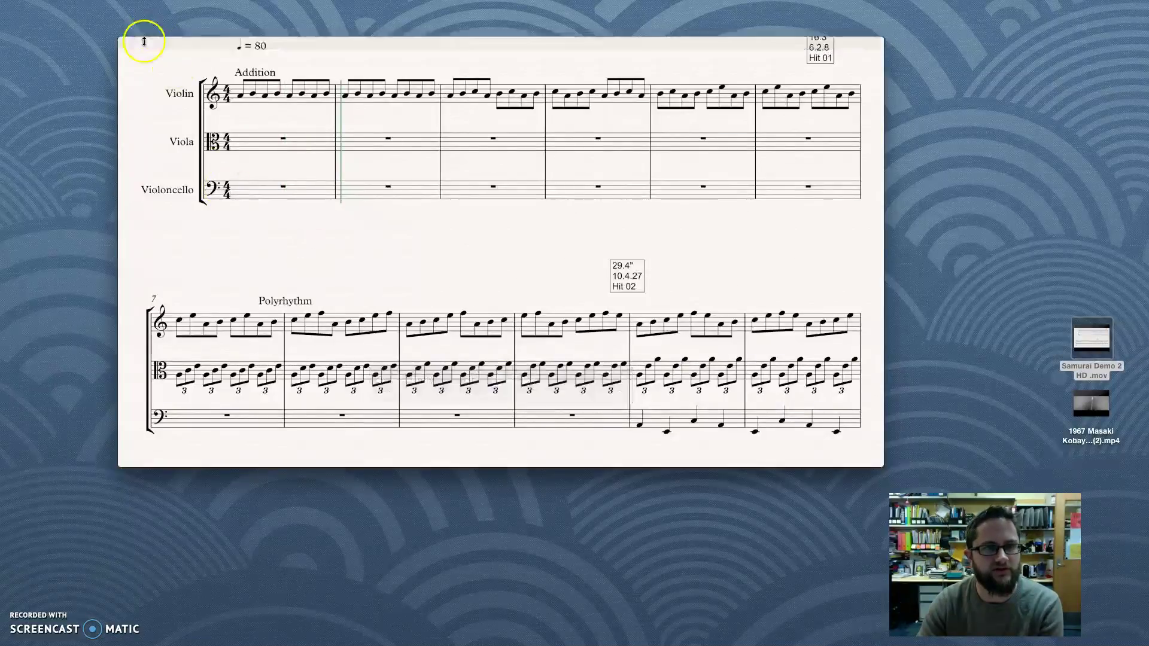
left_click(127, 43)
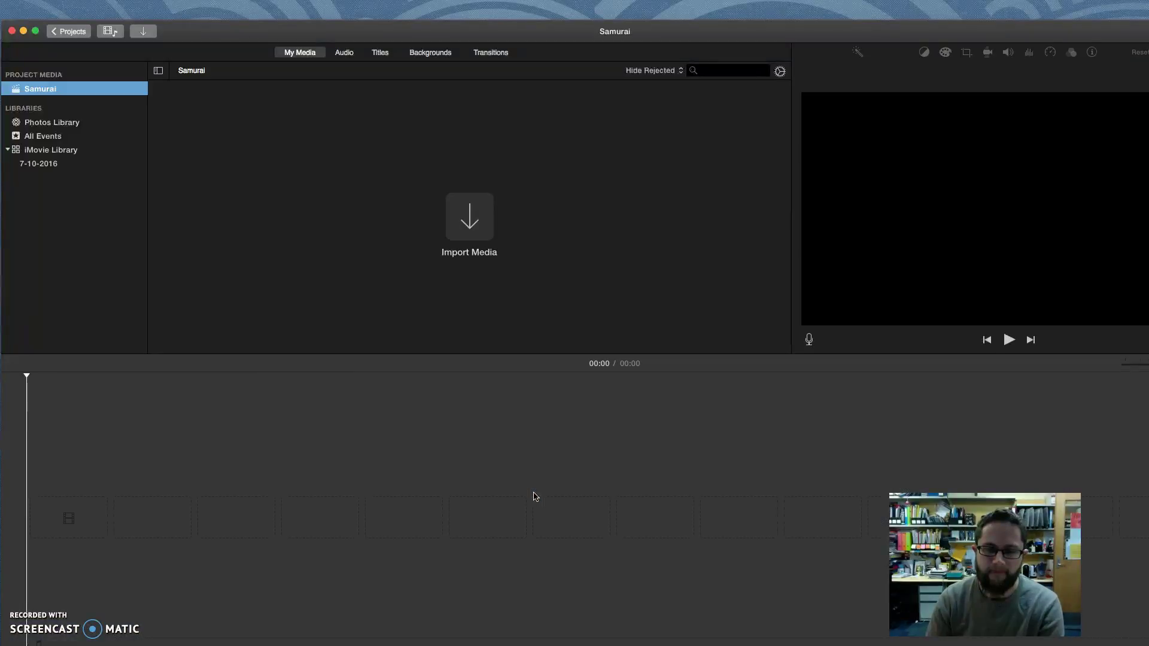
In iMovie, shrink and reposition the Samurai project window so that it fits entirely on the screen
left_click(694, 521)
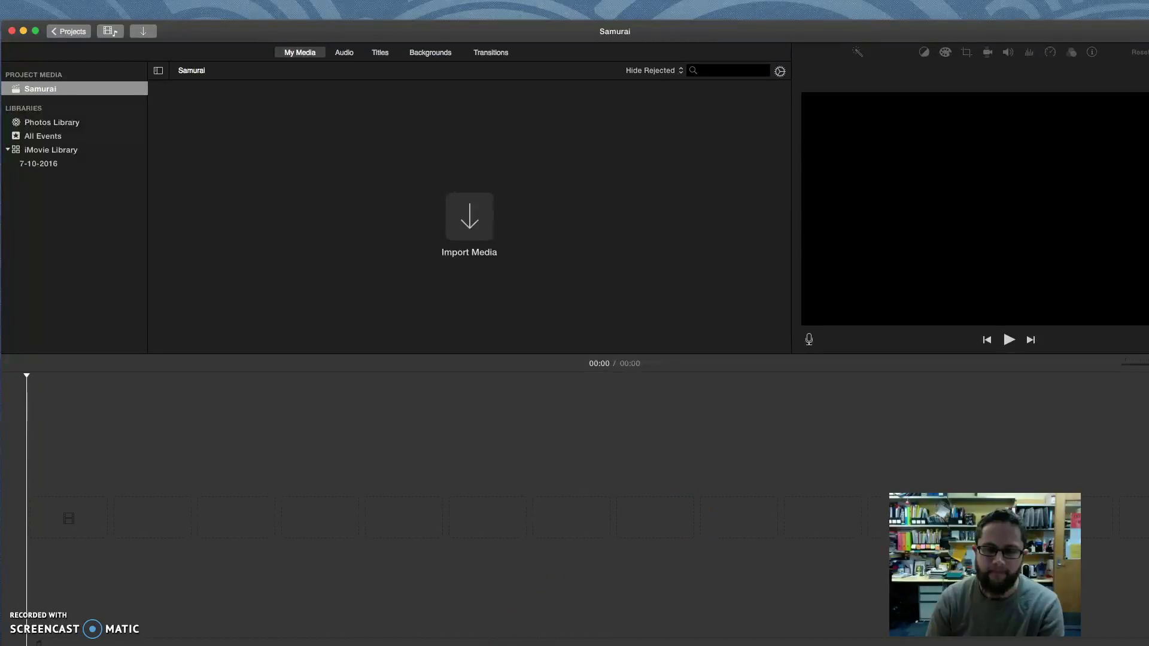
mouse_move(1147, 645)
left_mouse_down()
mouse_move(1130, 639)
mouse_move(1140, 639)
left_mouse_up()
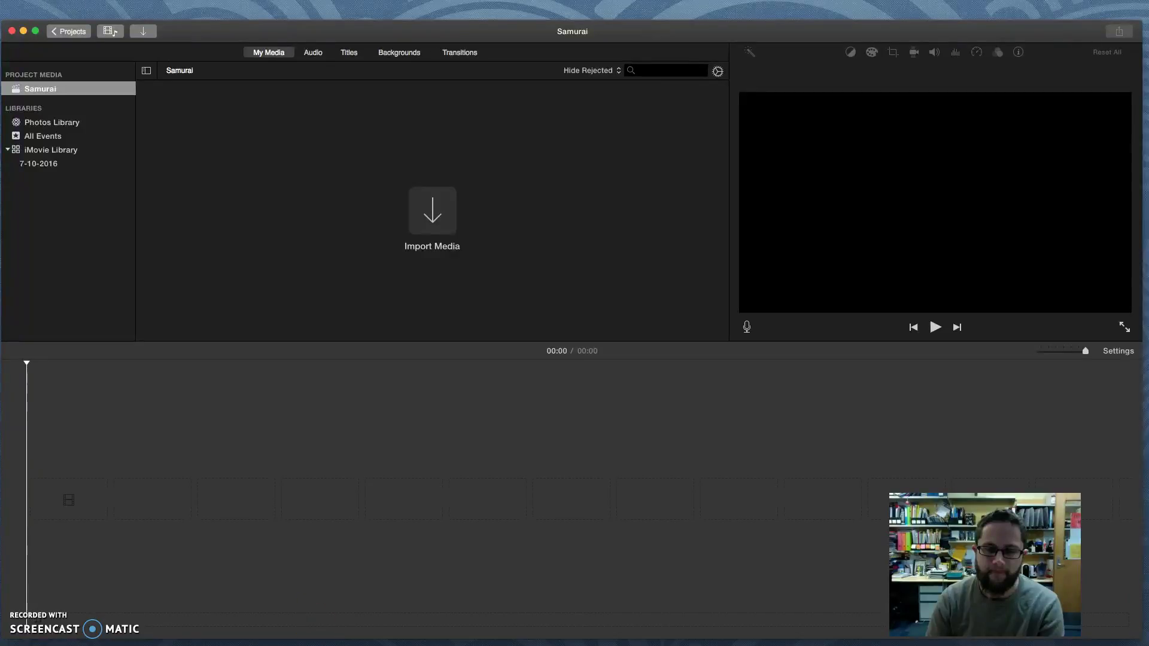
left_click_drag(571, 32, 571, 24)
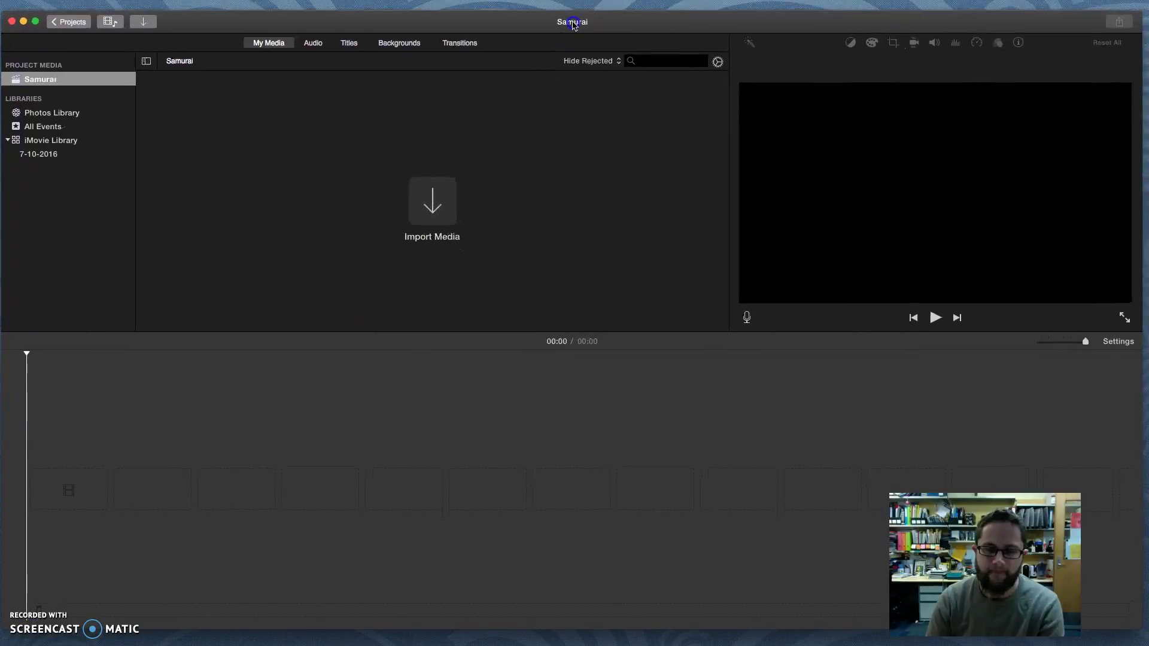
left_click_drag(984, 565, 1028, 562)
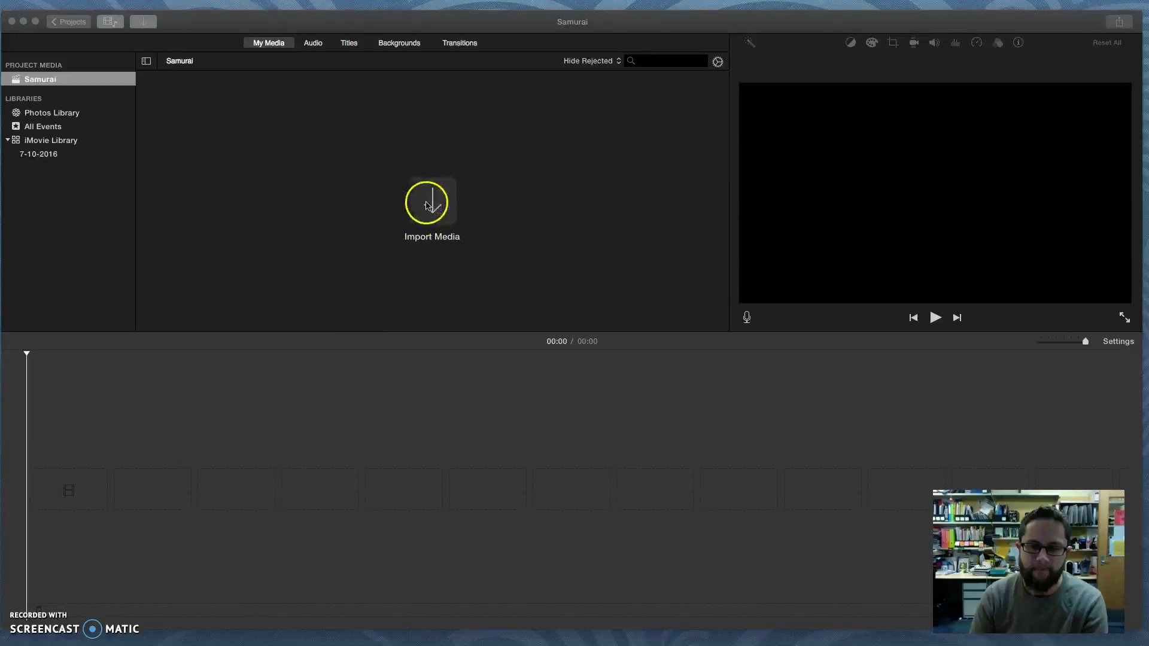
Create a new movie project with No Theme and name it "Samurai Hoedown"
left_click(242, 156)
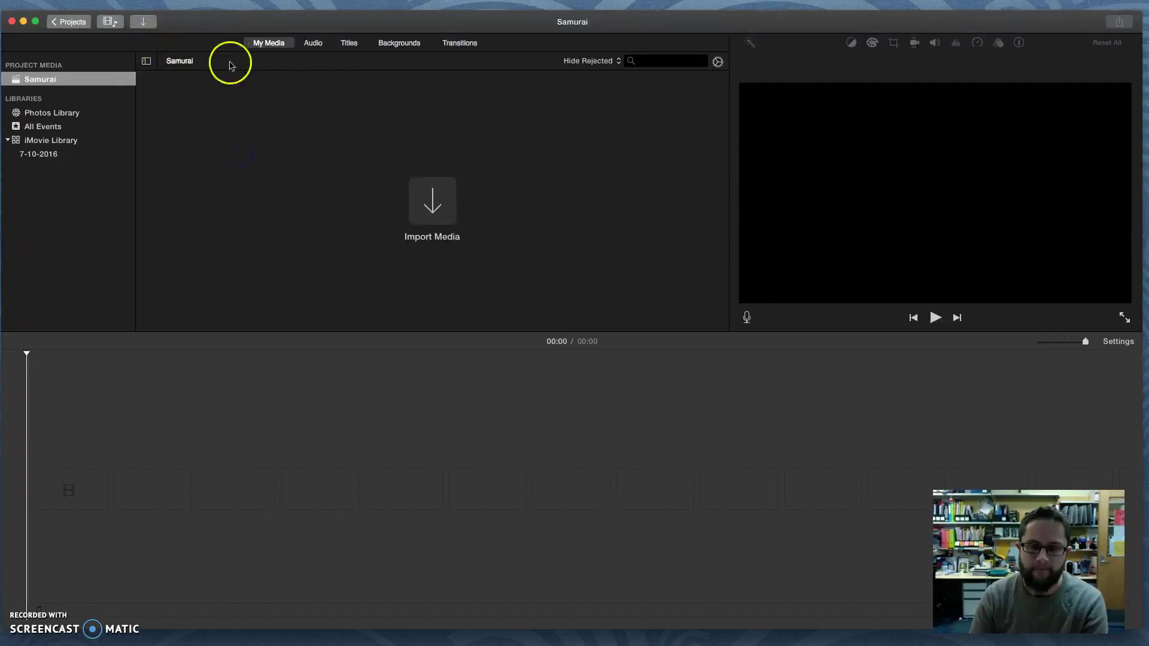
left_click(248, 19)
left_click(0, 0)
left_click(18, 0)
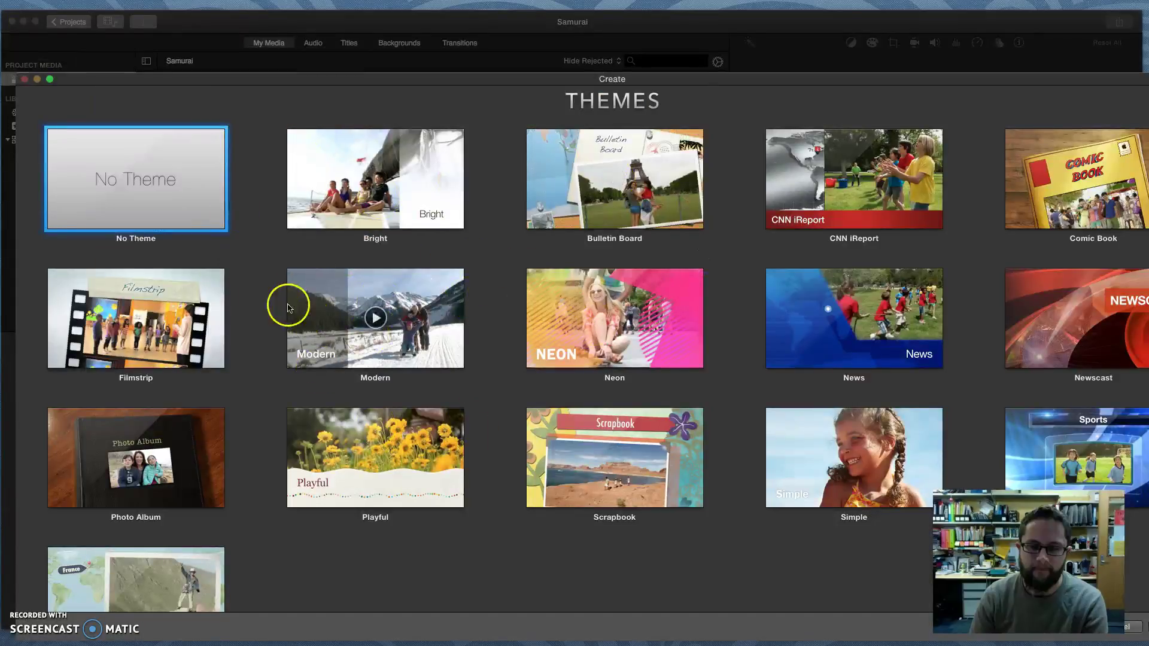
double_click(153, 190)
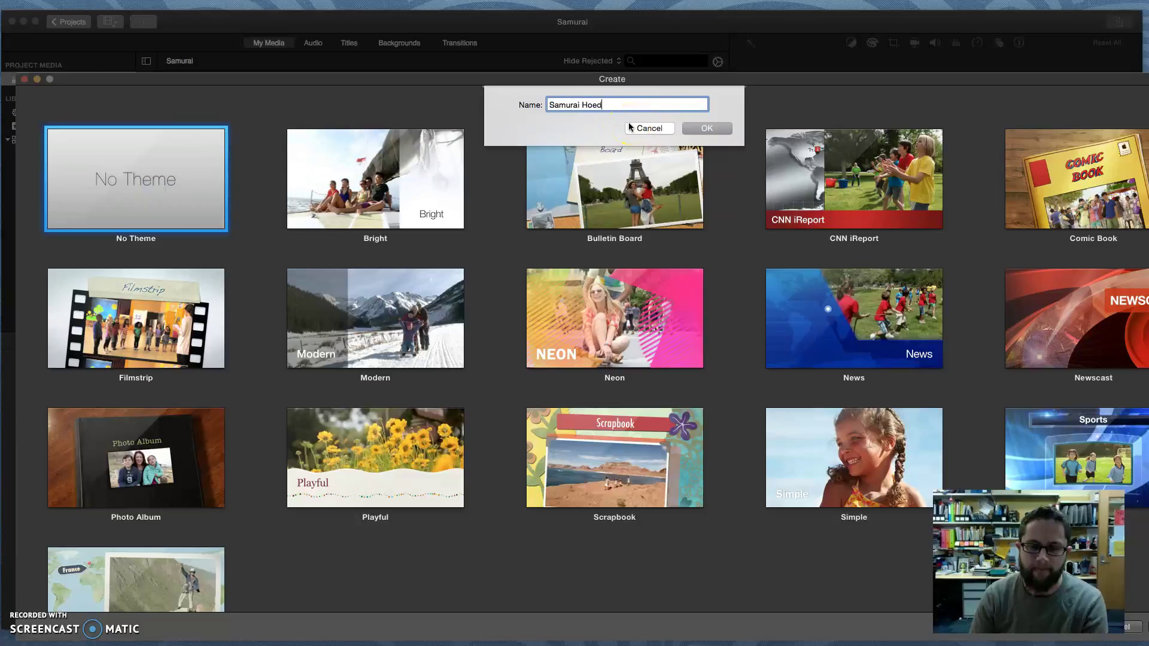
key("Return")
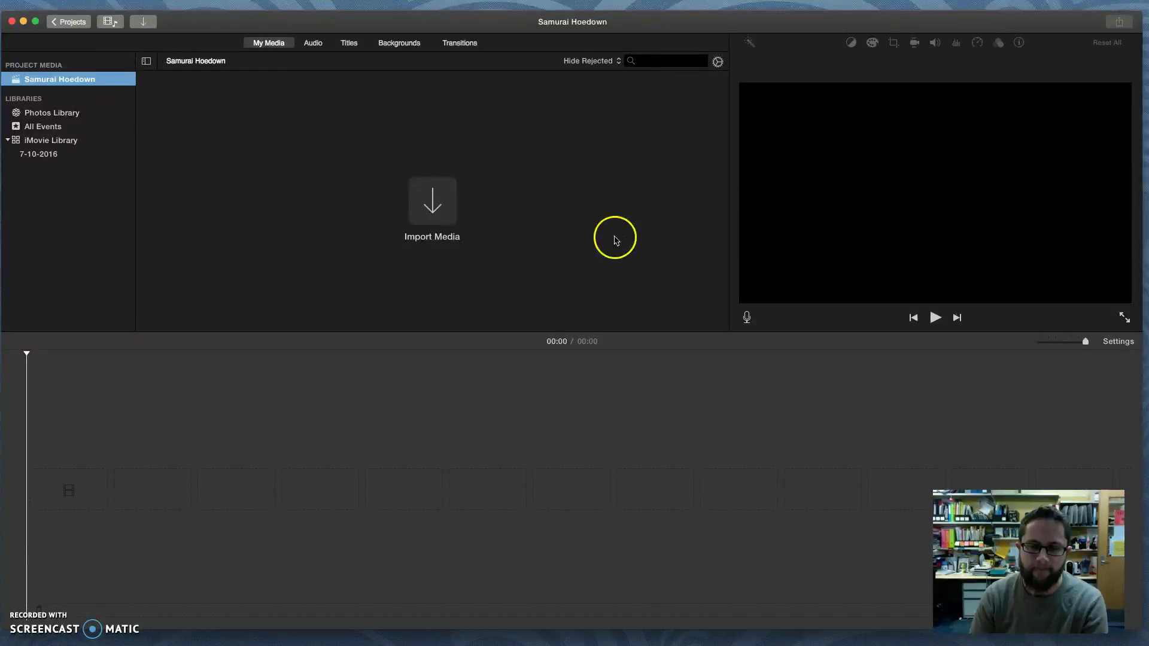
Import the 1967 samurai film clip and Samurai Demo 2 HD .mov from the Desktop into the project media
left_click(423, 210)
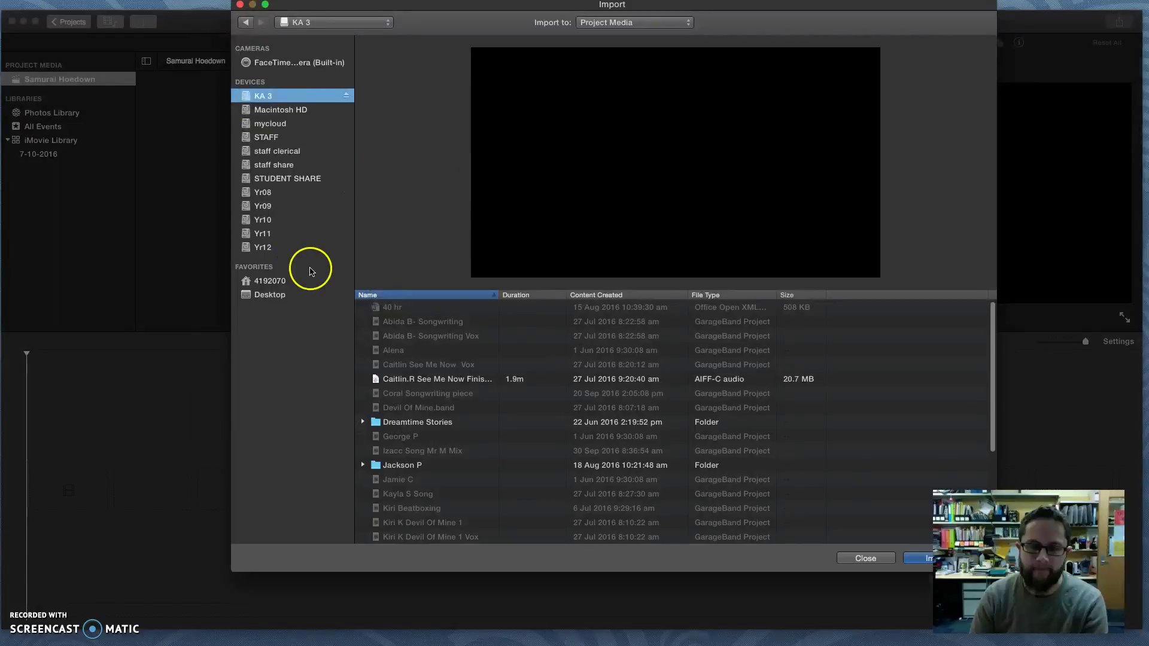
left_click(276, 296)
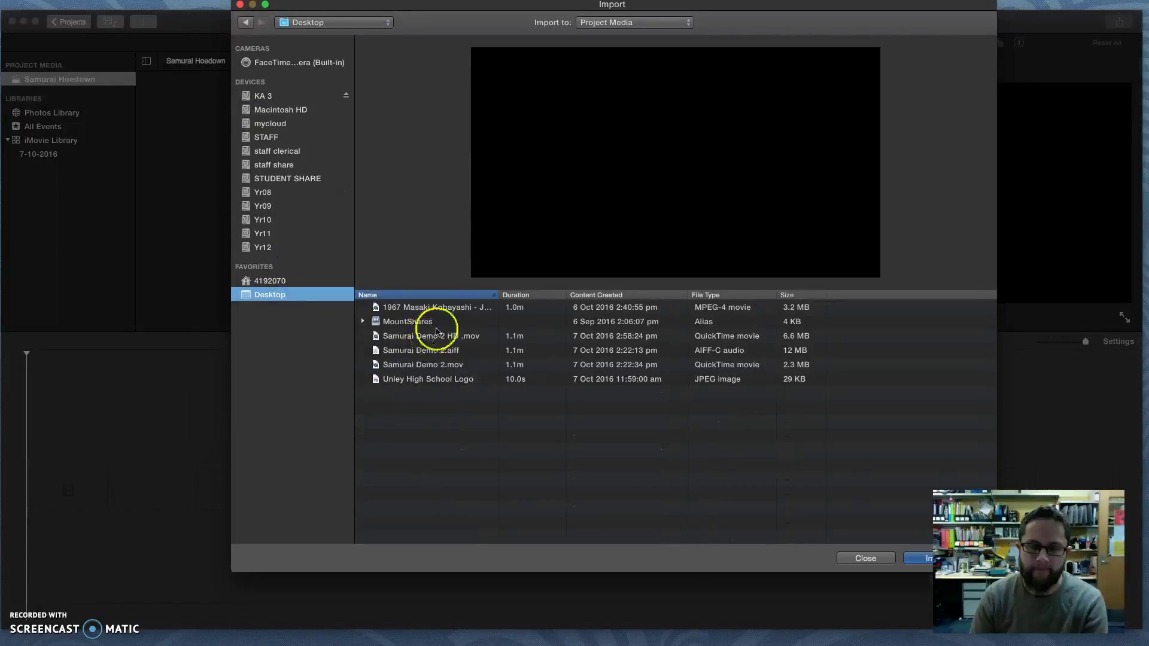
left_click(439, 309)
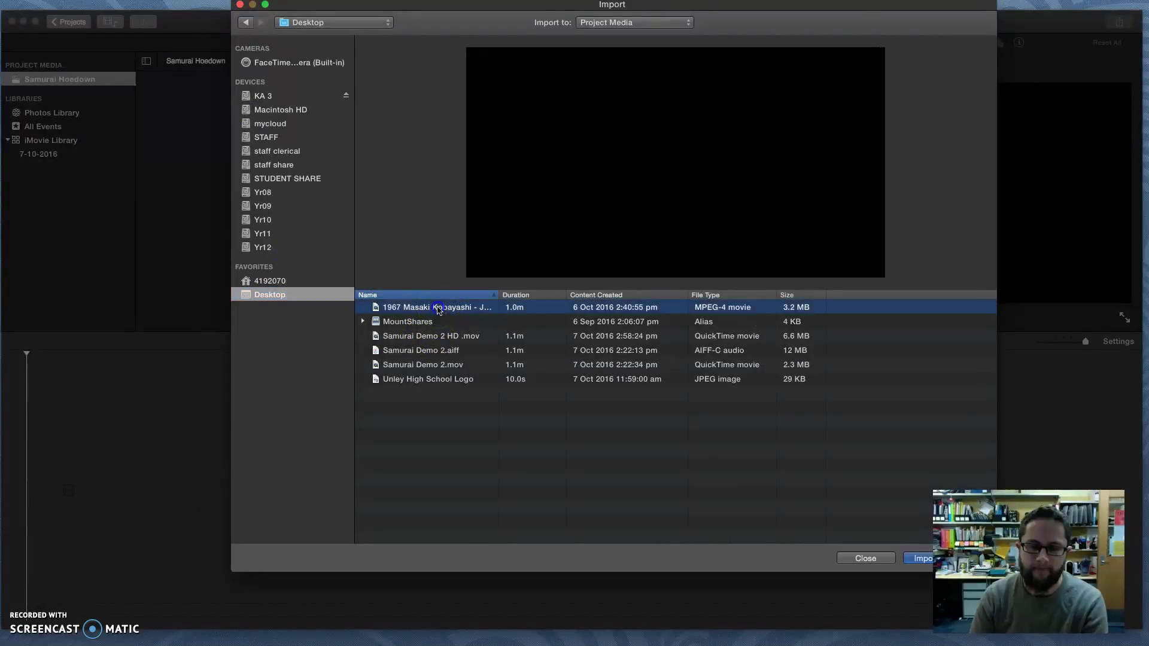
left_click(451, 339, "super")
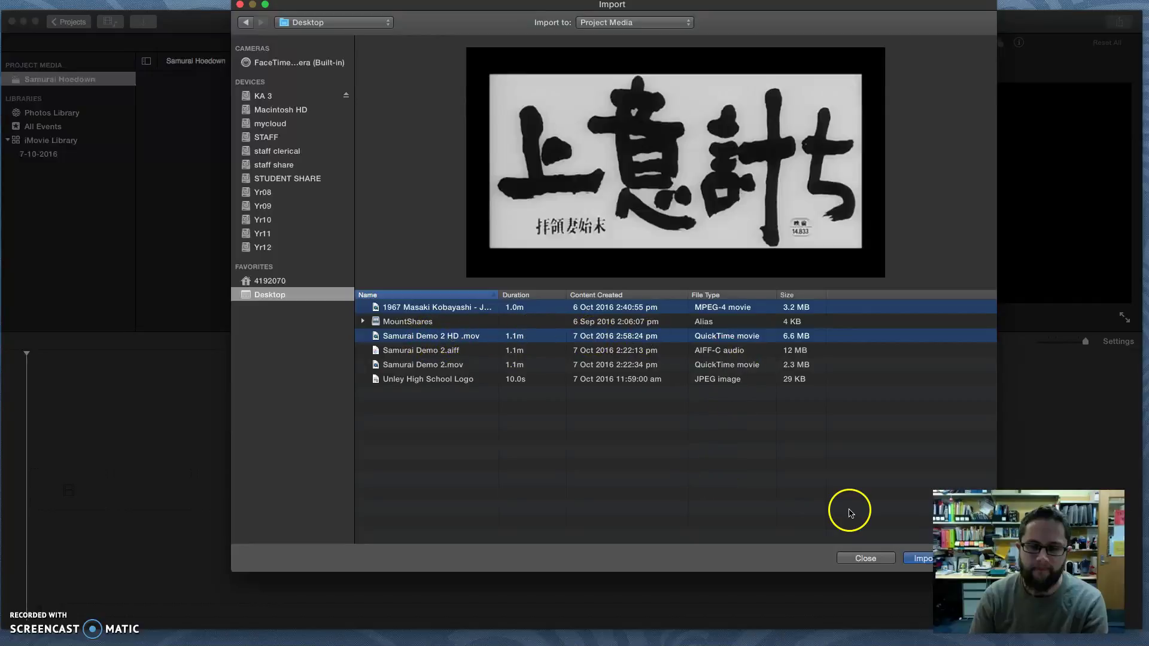
left_click(918, 558)
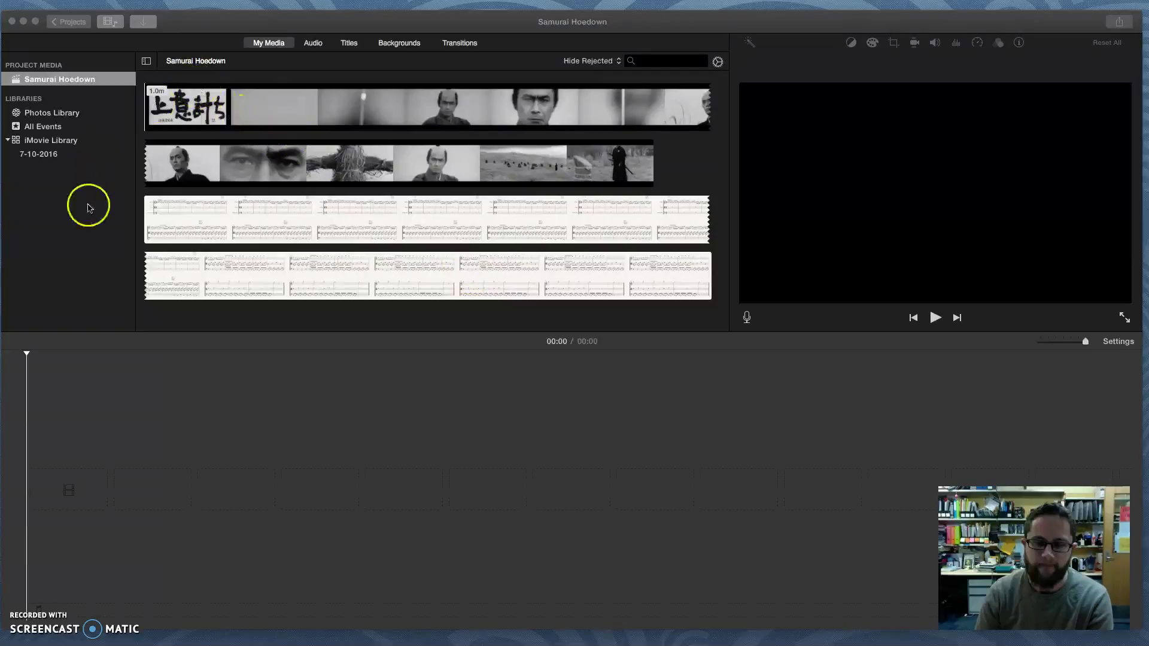
Add the whole samurai film clip to the timeline, followed by the whole score video
left_click(102, 273)
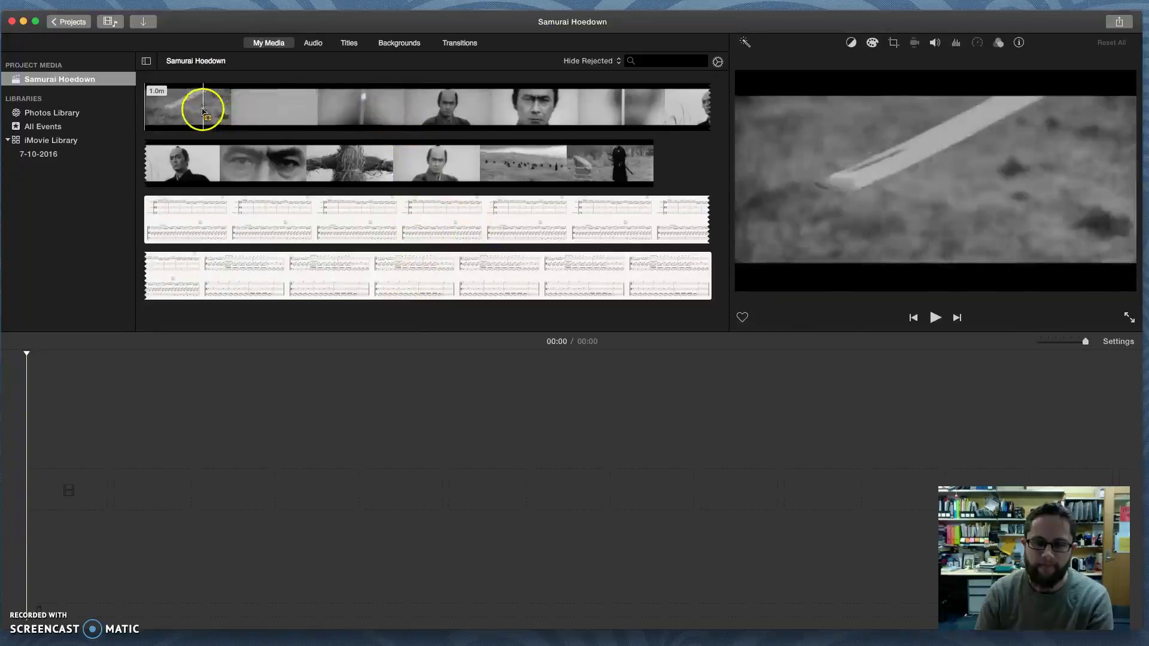
left_click_drag(148, 109, 706, 186)
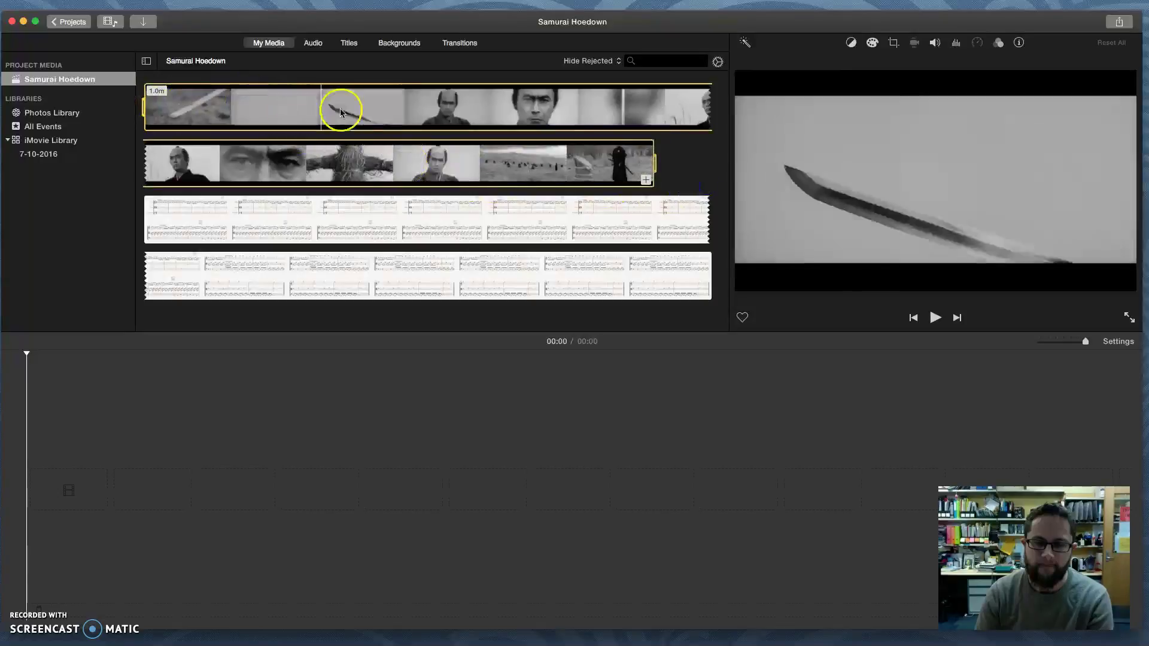
left_click(647, 180)
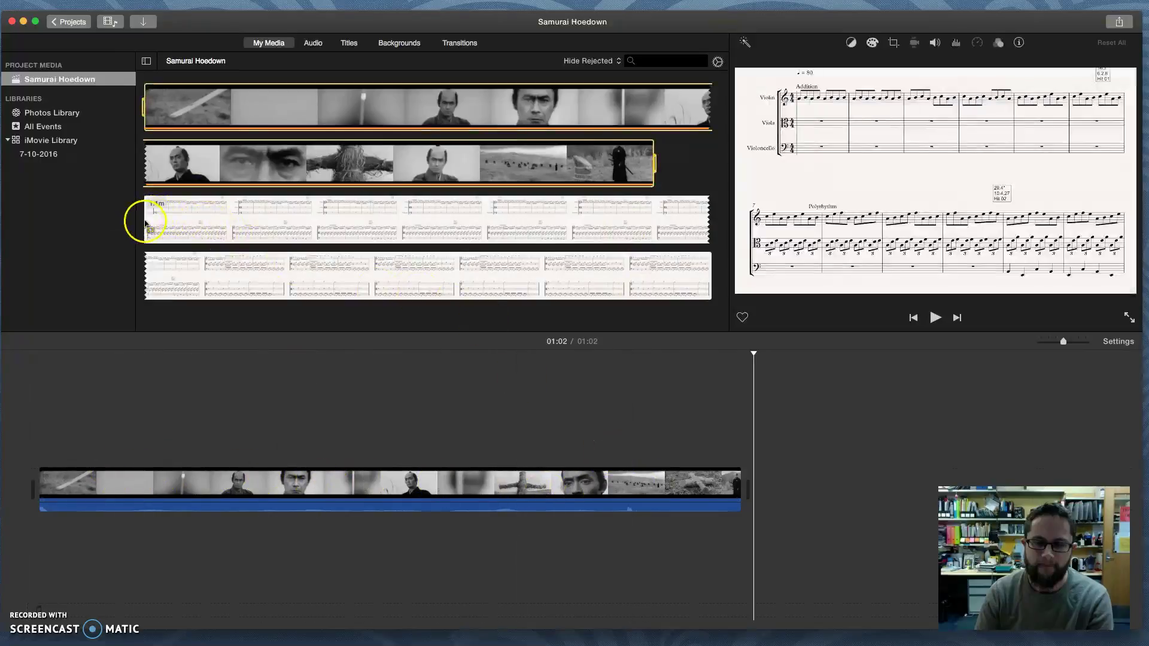
mouse_move(146, 221)
left_mouse_down()
mouse_move(431, 318)
mouse_move(779, 308)
left_mouse_up()
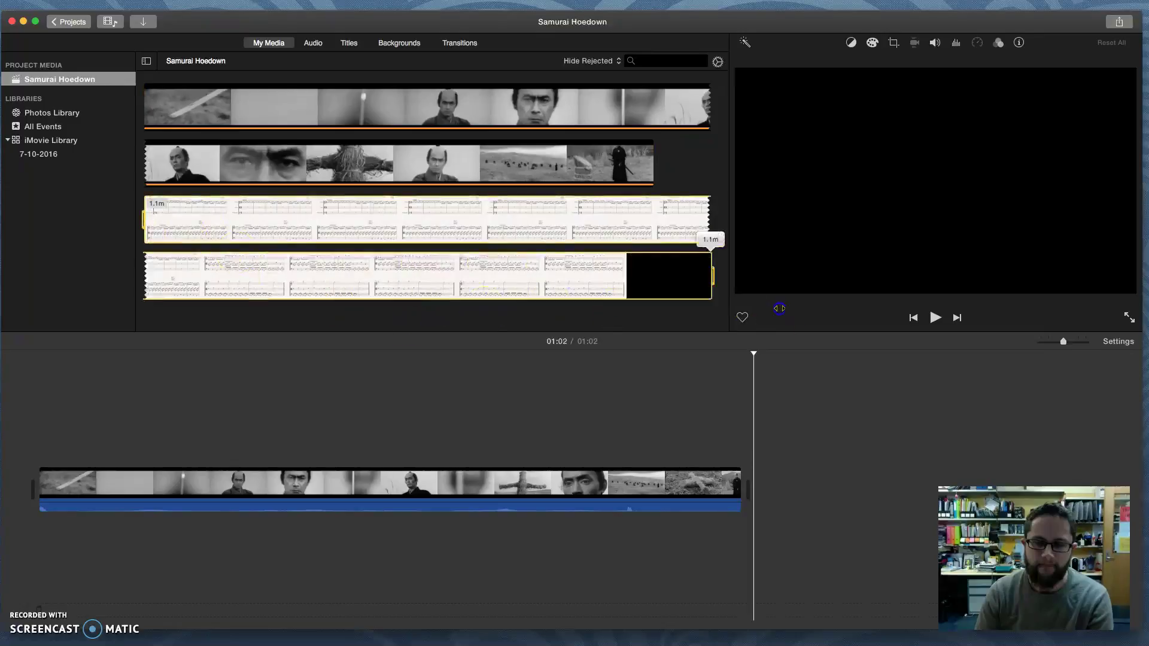
left_click_drag(699, 297, 735, 281)
left_click(705, 296)
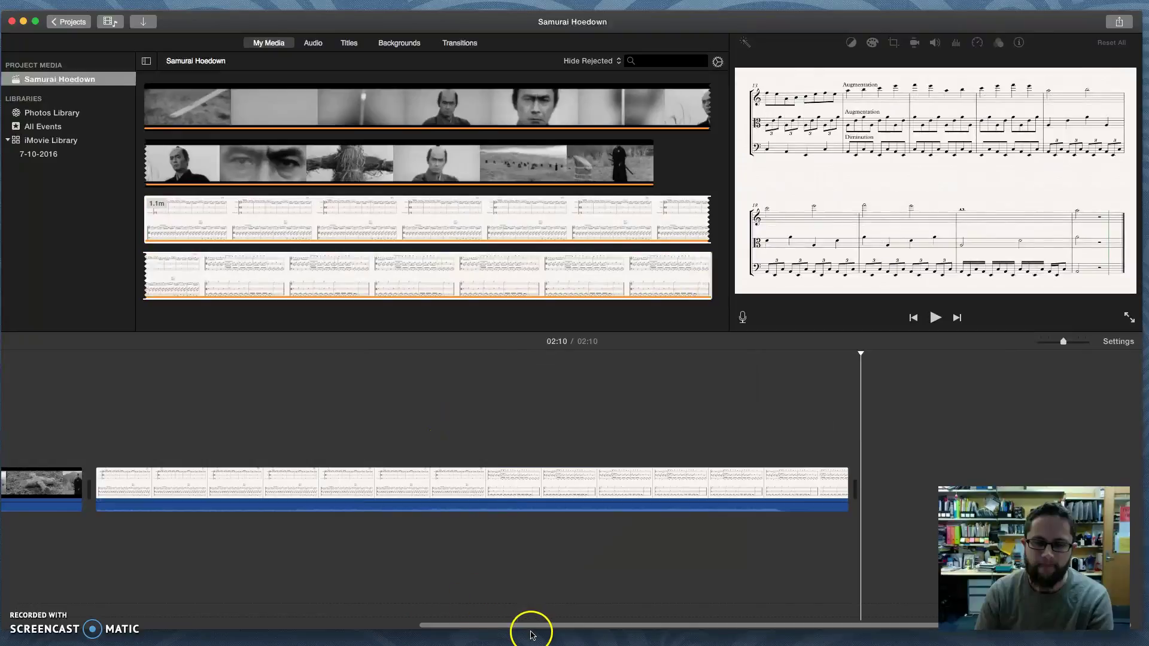
Move the score video onto the track above the samurai film clip, aligned with the start of the timeline
left_click_drag(530, 627, 117, 626)
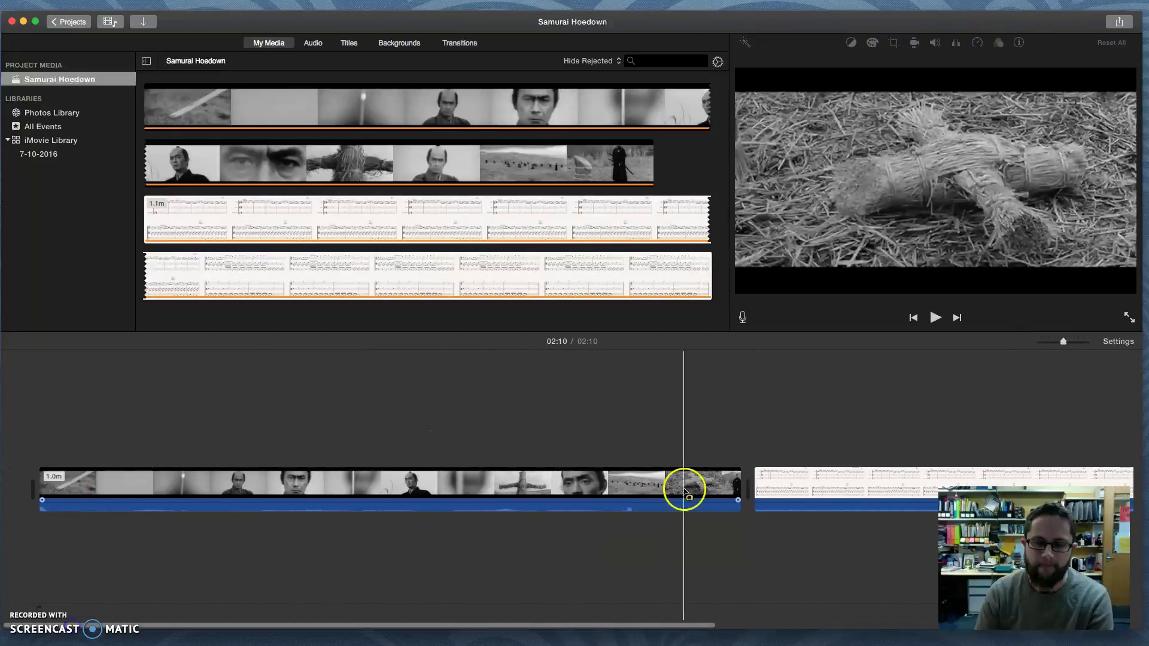
left_click_drag(879, 482, 629, 394)
left_click(772, 483)
left_click_drag(795, 493, 171, 434)
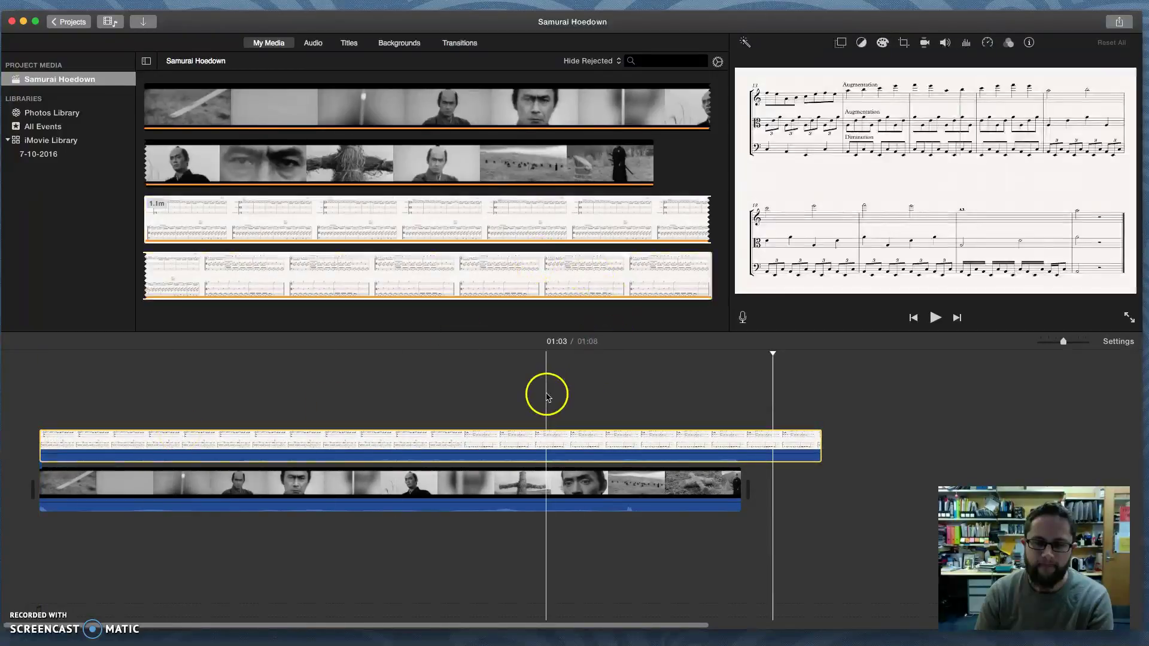
Select the score video on the upper track and show its video overlay settings
left_click_drag(770, 351, 21, 337)
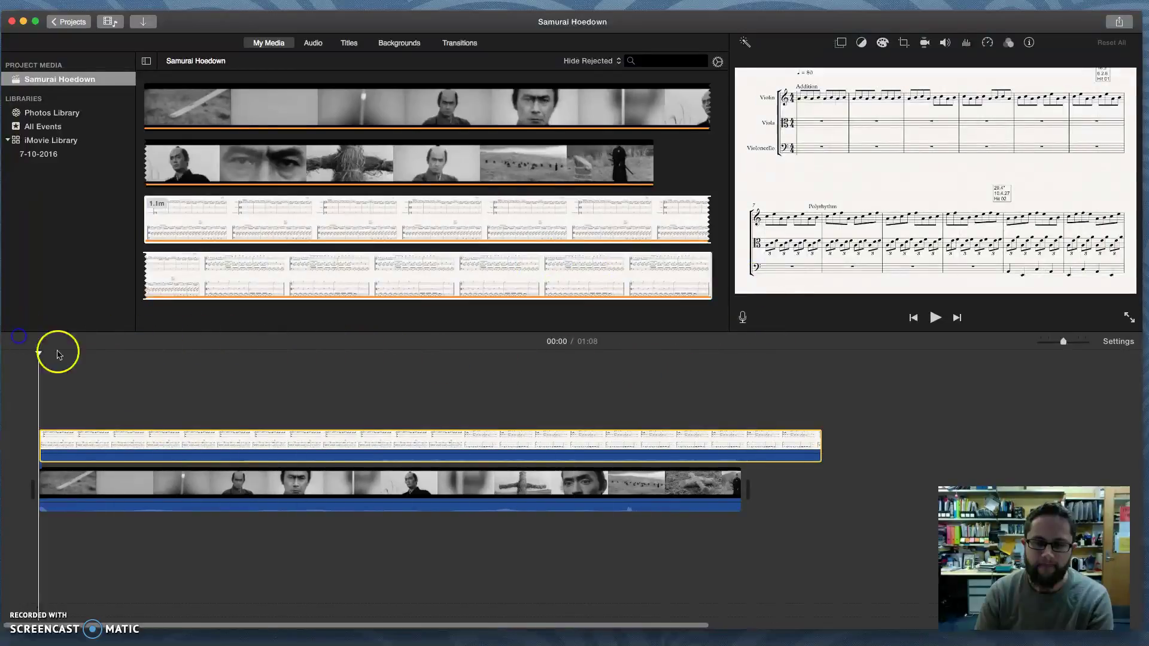
left_click(375, 480)
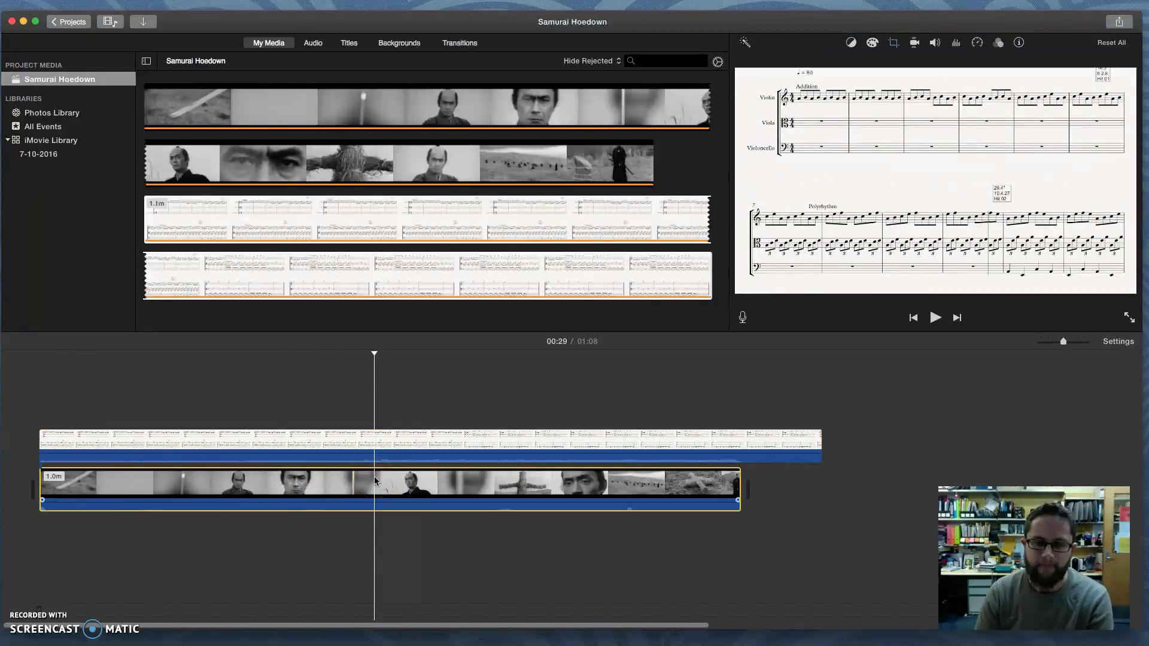
left_click(789, 154)
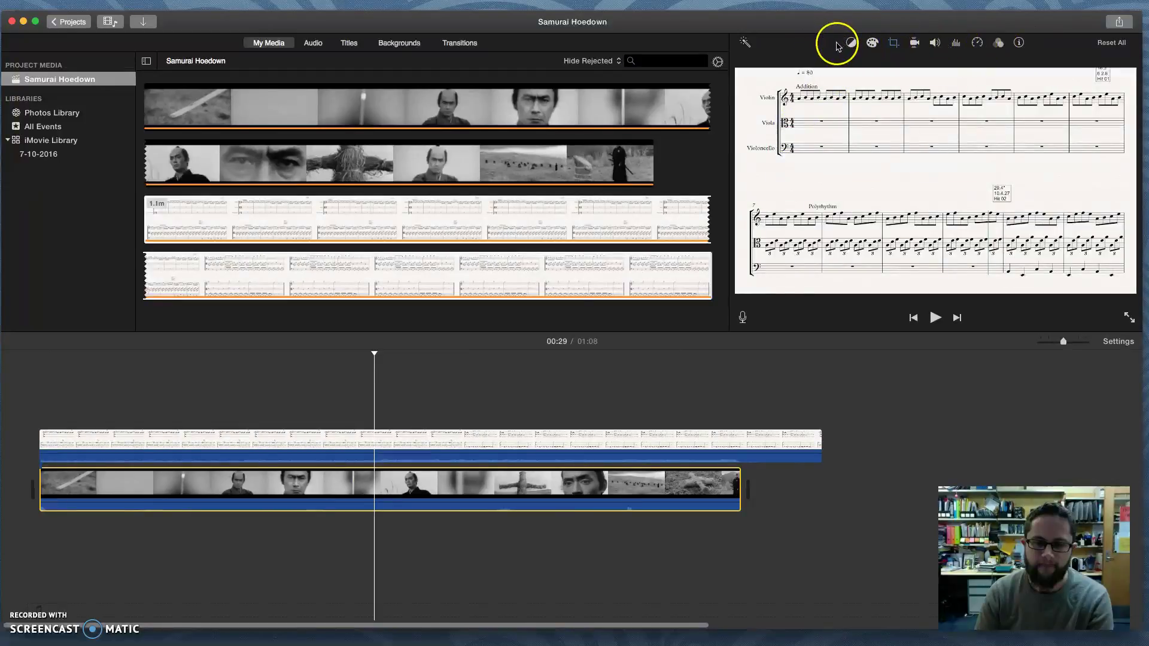
left_click(317, 441)
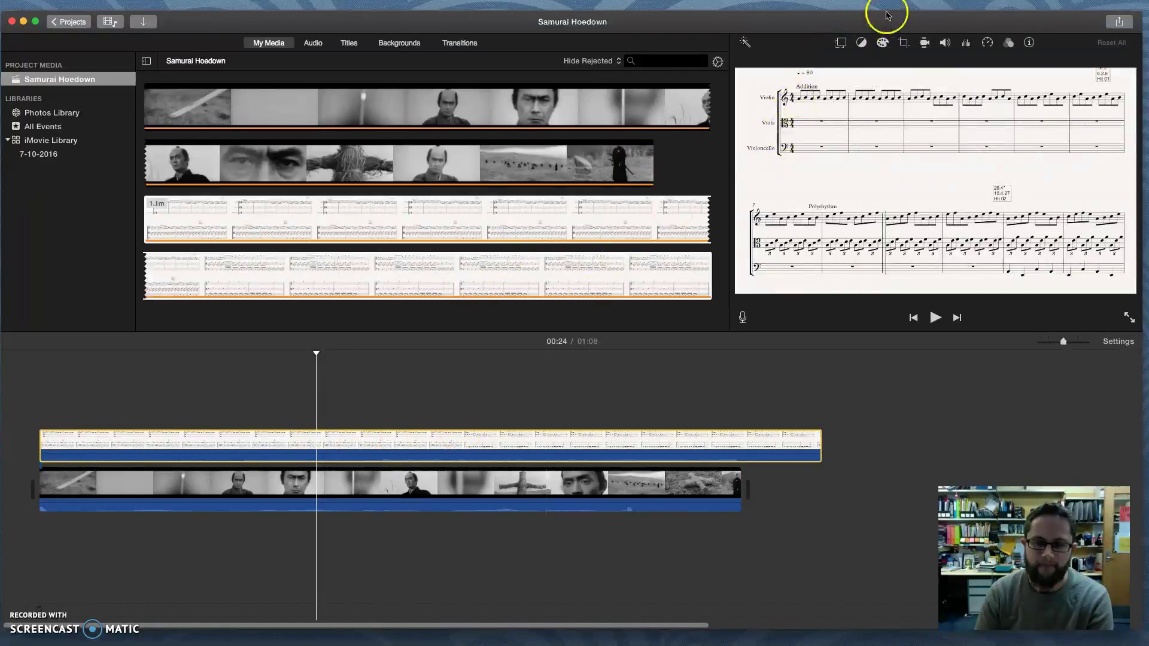
left_click(842, 43)
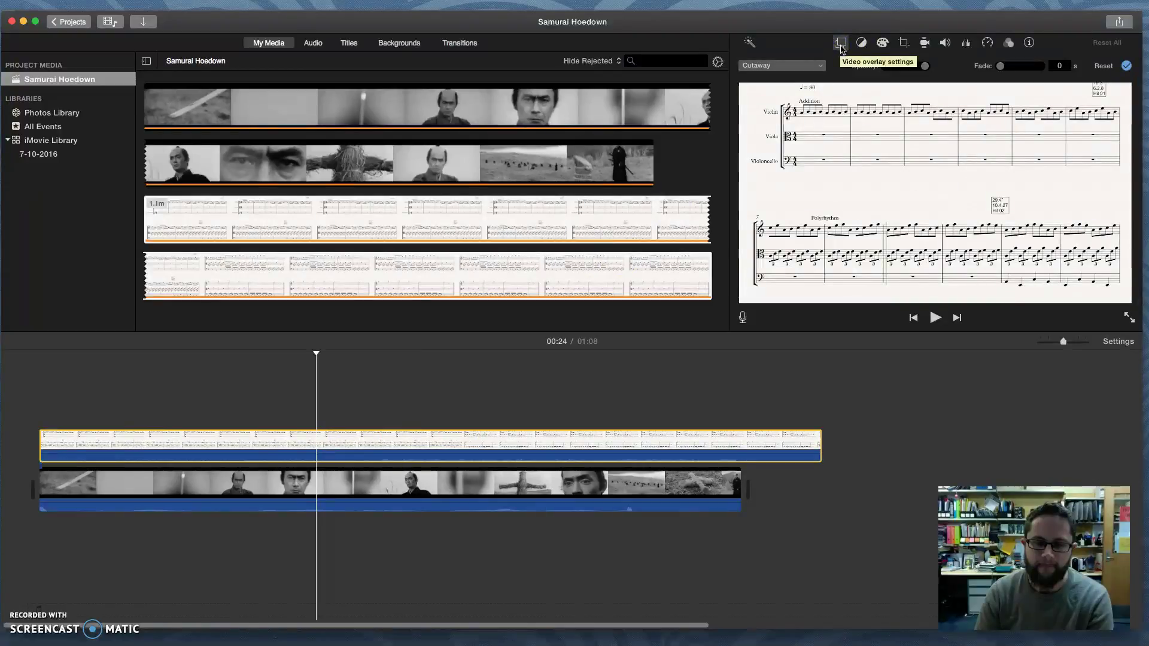
left_click(842, 43)
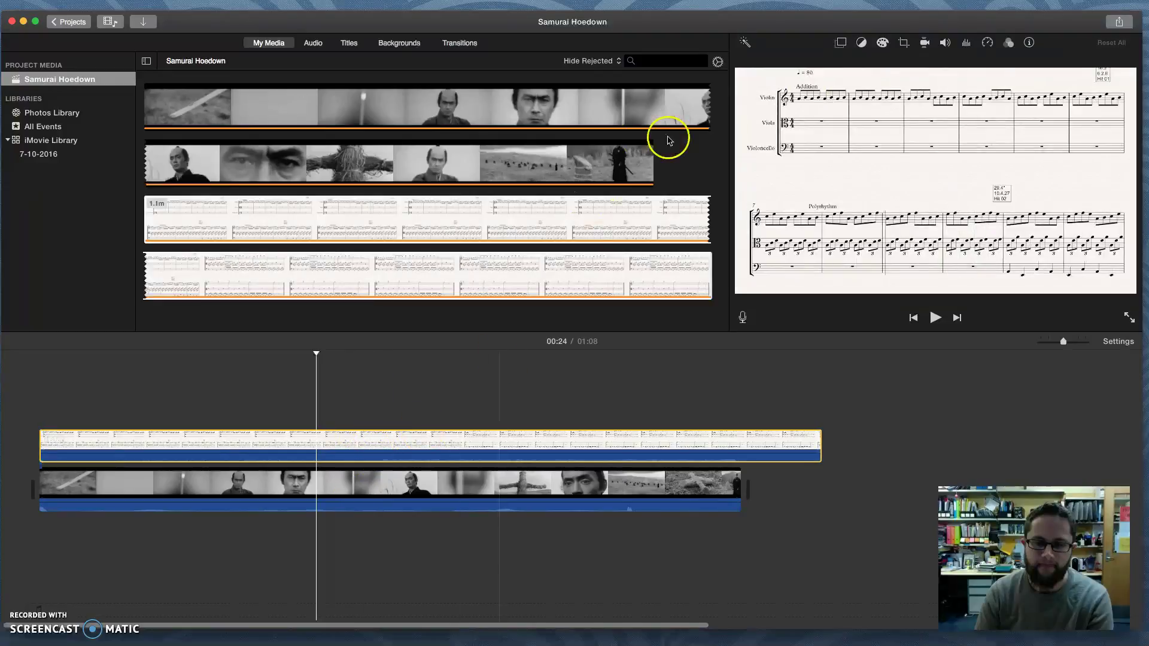
left_click(841, 43)
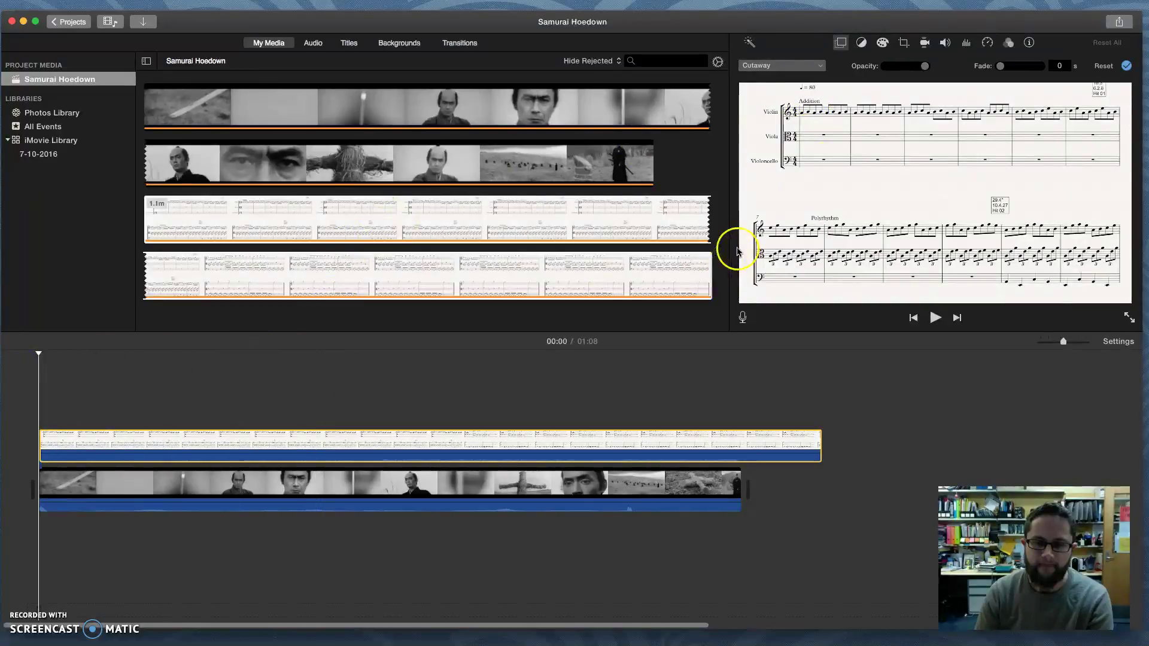
Try a reduced-opacity Cutaway and a Side by Side layout for the score overlay
mouse_move(925, 67)
left_mouse_down()
mouse_move(899, 69)
mouse_move(910, 72)
left_mouse_up()
key("space")
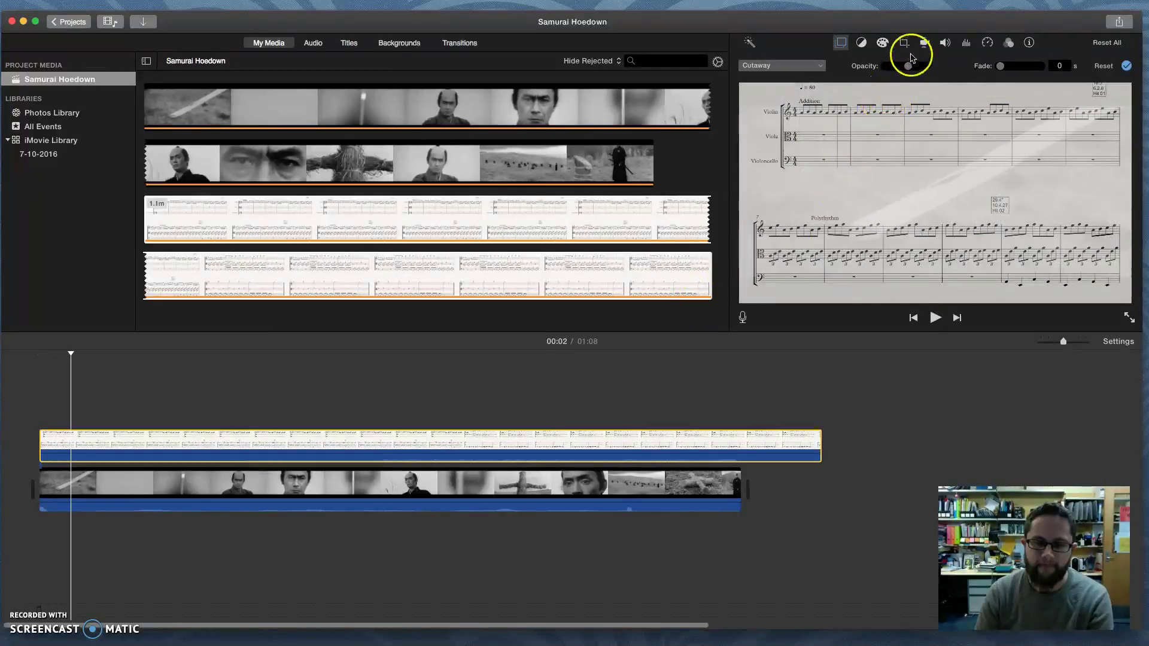
left_click_drag(910, 66, 927, 69)
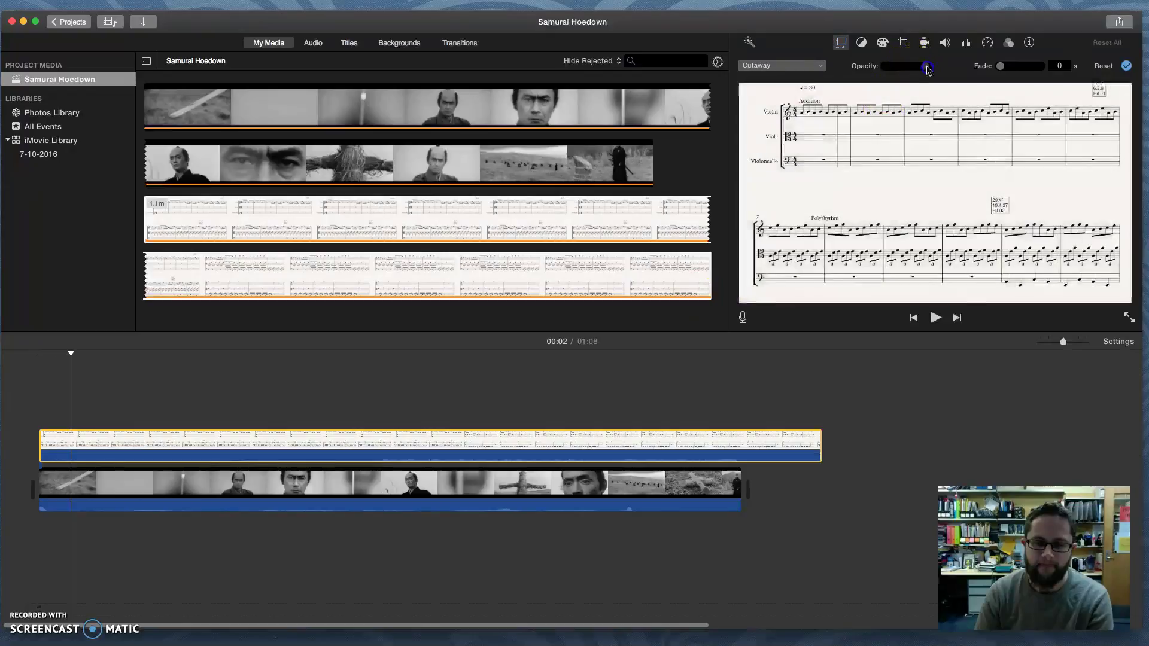
left_click(805, 65)
left_click(794, 98)
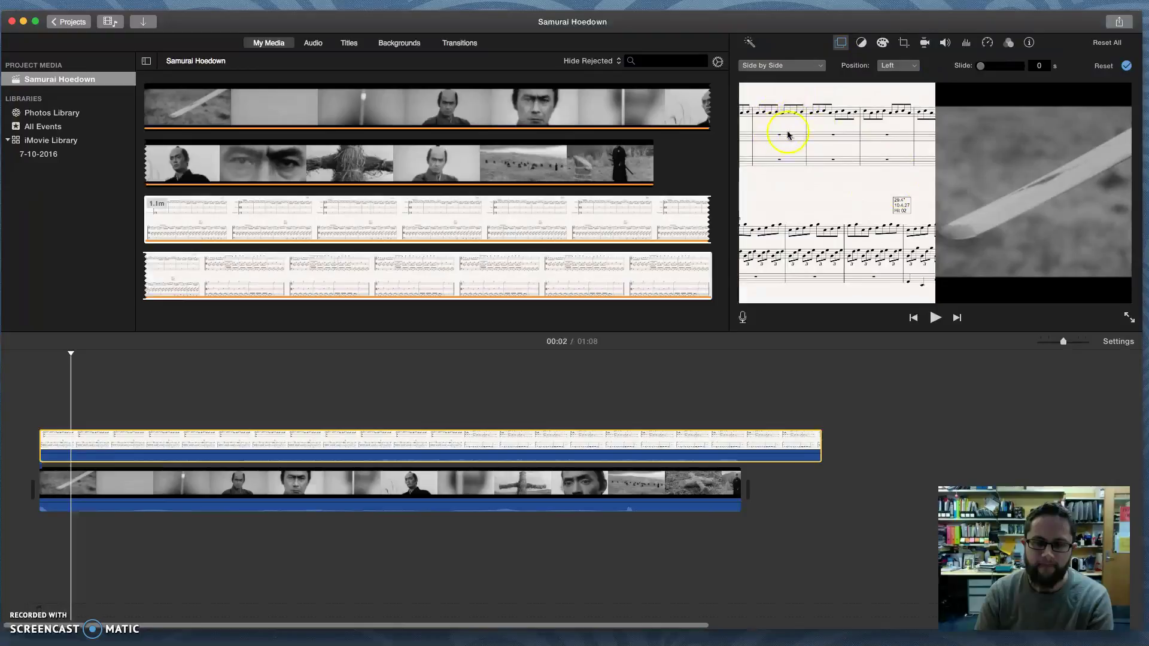
left_click(820, 171)
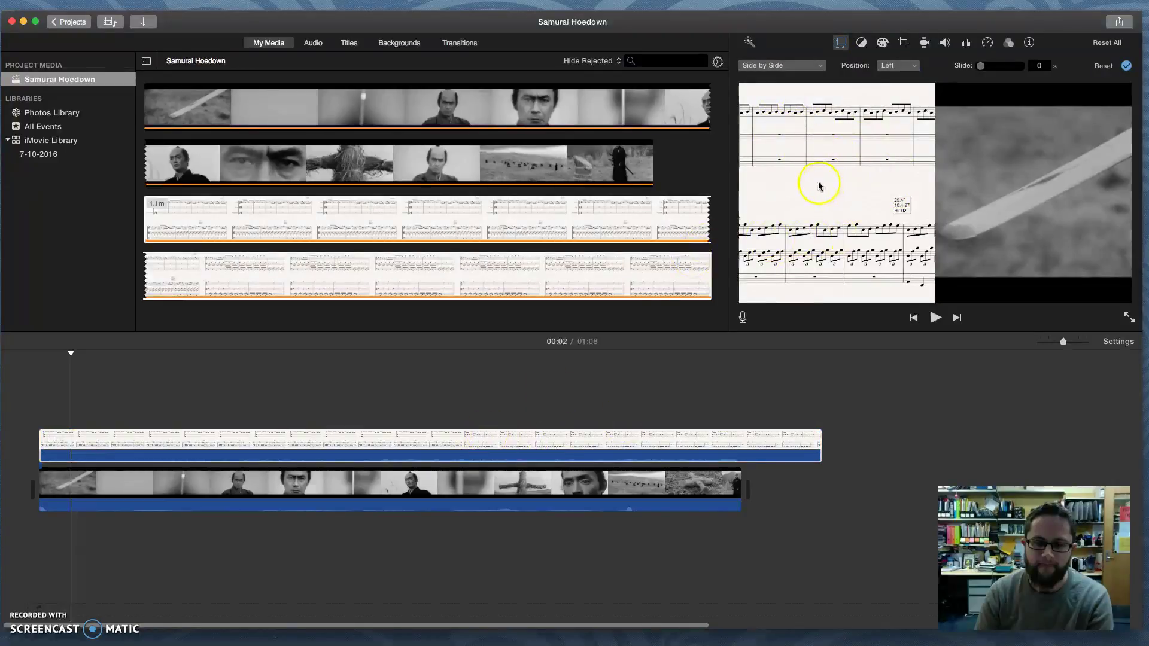
Set the score overlay to Picture in Picture and fit it into the lower-right corner of the film image, slightly enlarged
left_click(780, 68)
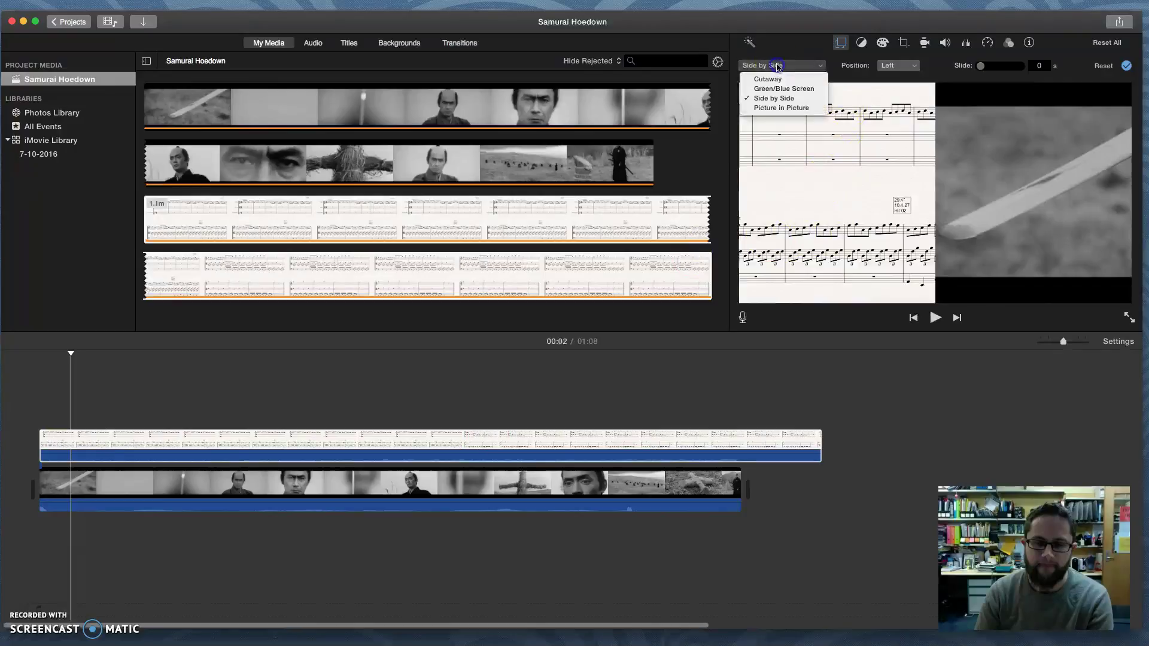
left_click(772, 108)
left_click_drag(1033, 146, 1082, 276)
left_click_drag(1034, 247, 1003, 229)
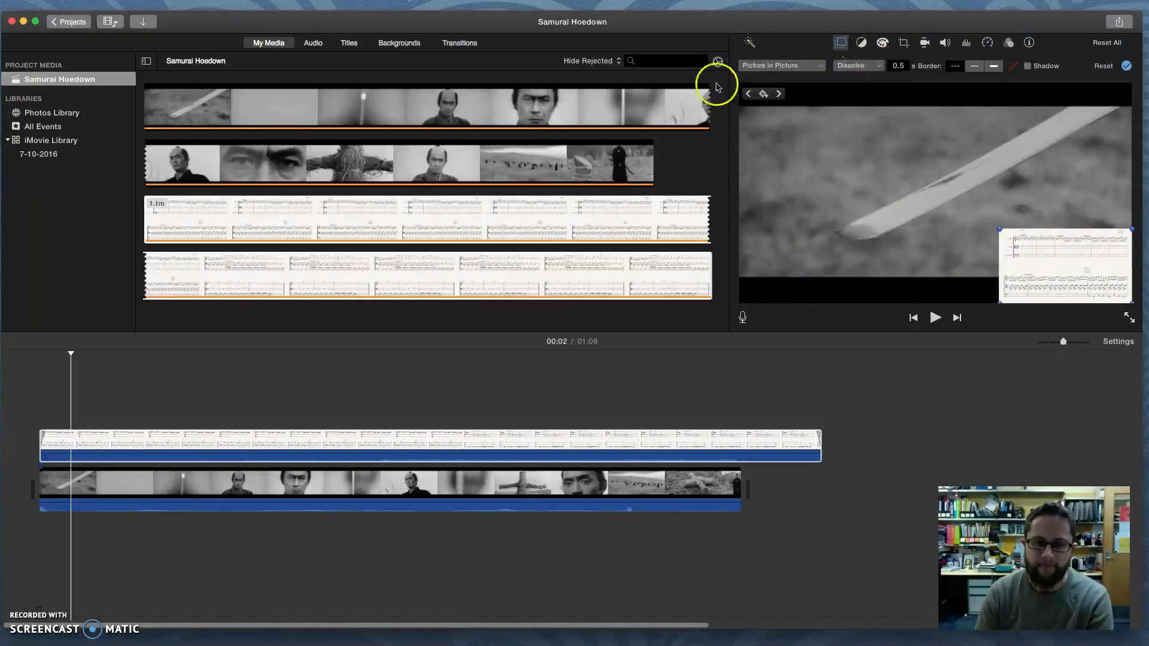
Play the project from the start and from around 21 seconds to check the picture-in-picture score
left_click(69, 377)
left_click_drag(70, 353, 38, 353)
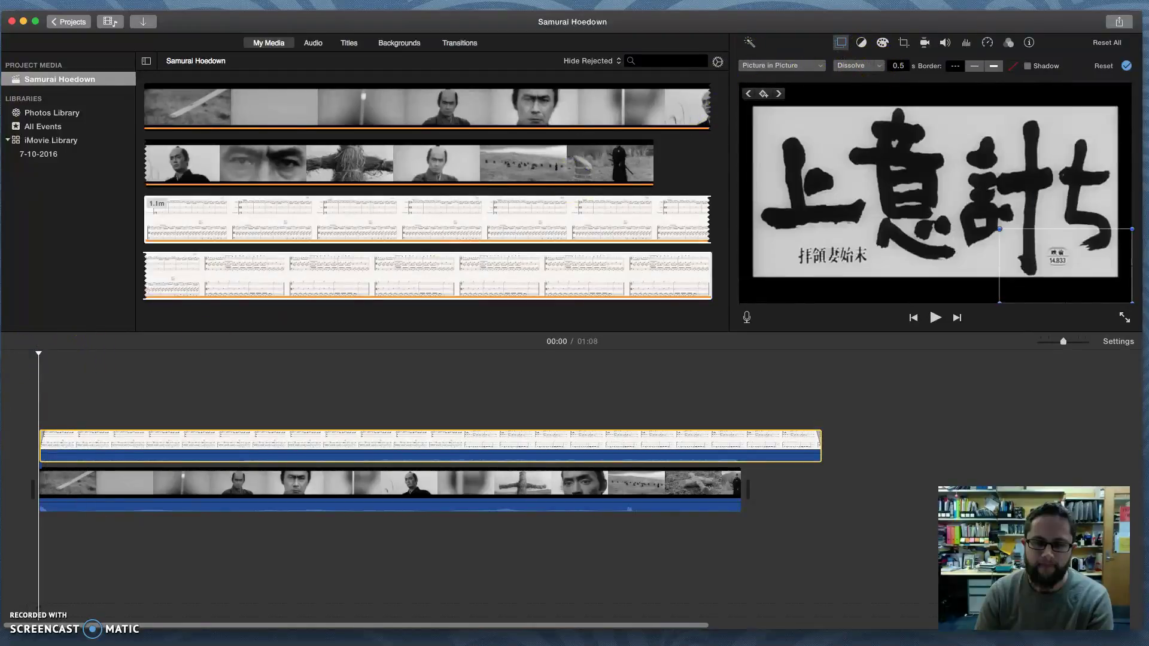
key("space")
left_click(274, 417)
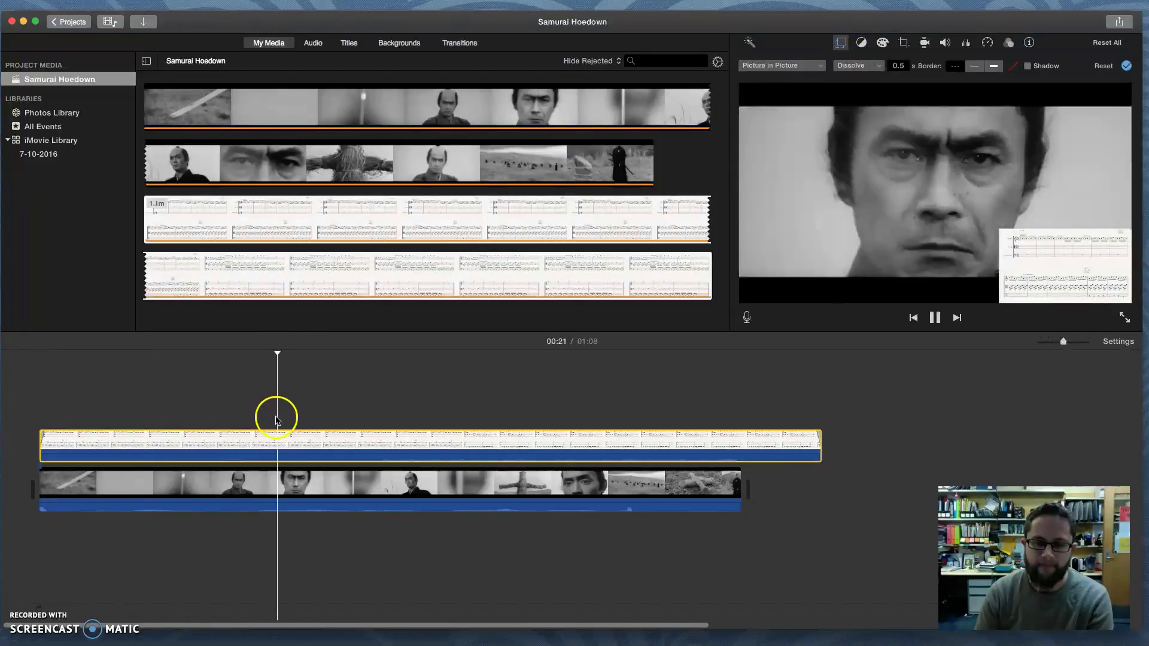
key("space")
left_click(289, 360)
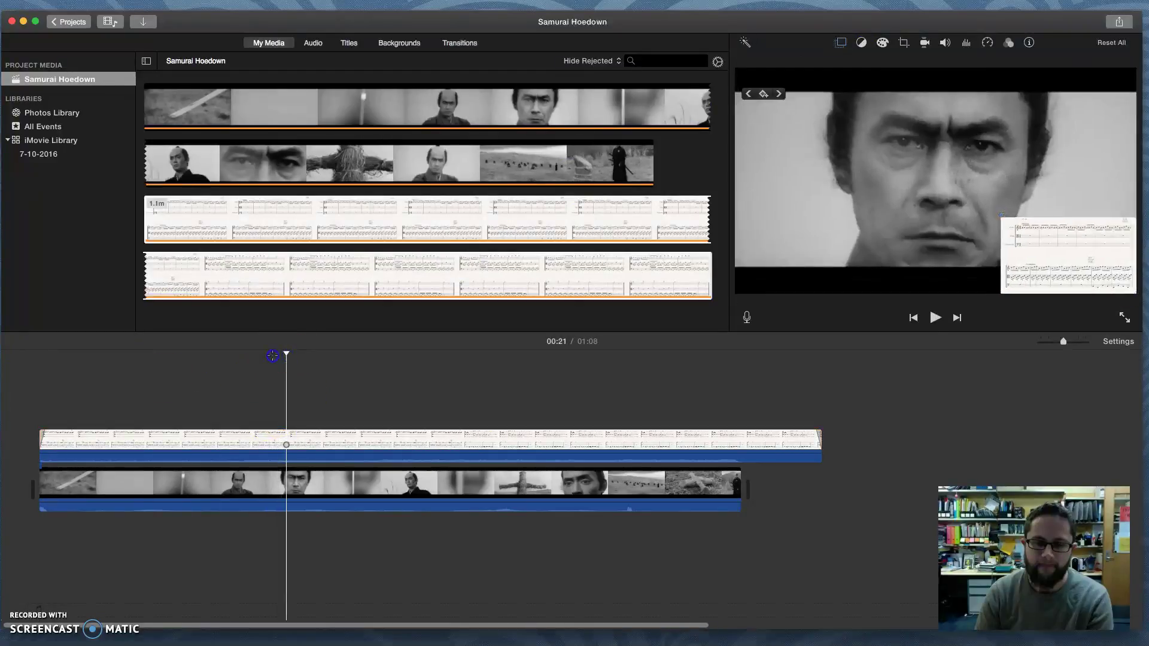
left_click(242, 355)
left_click_drag(241, 355, 36, 345)
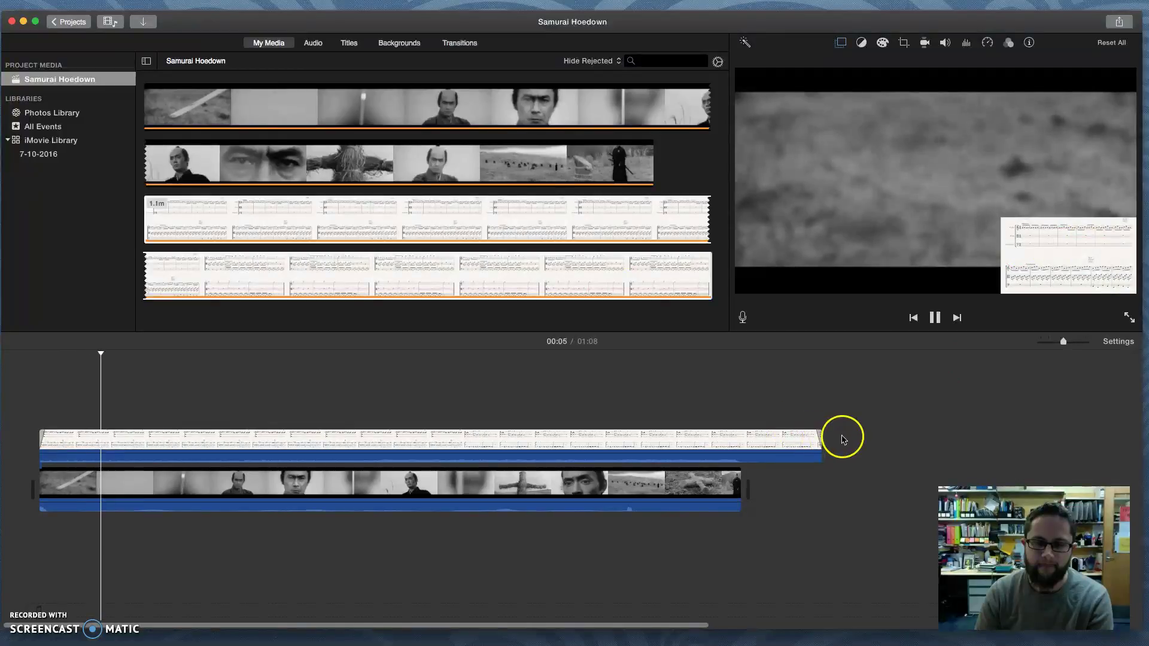
key("space")
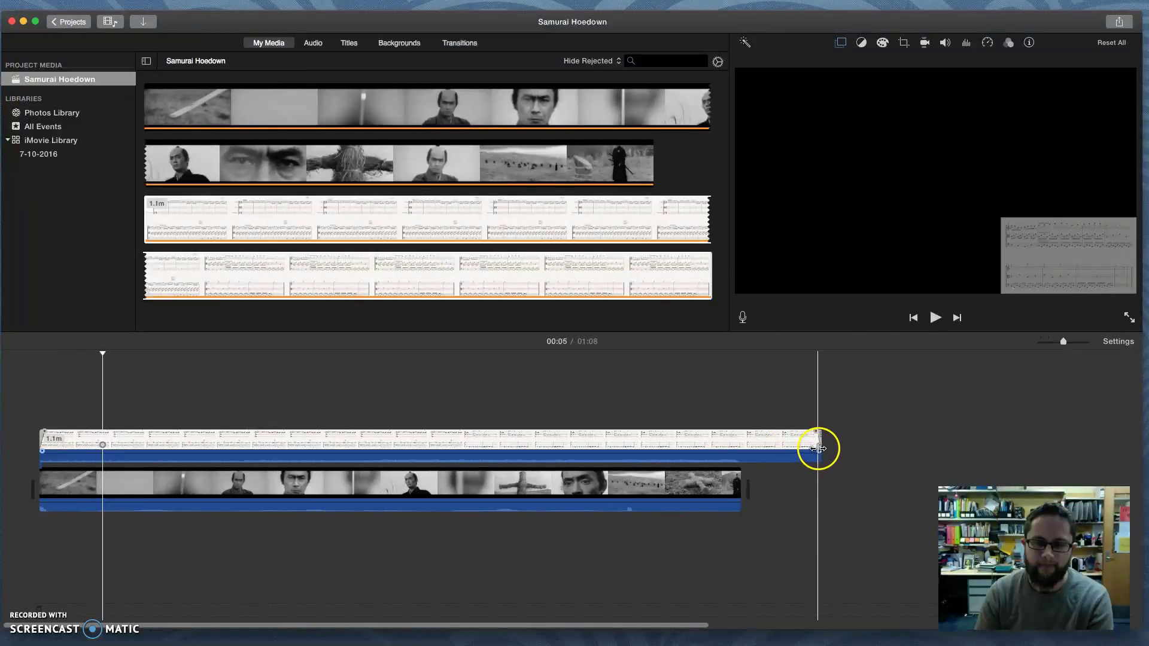
Trim the end of the score video to match the film clip and set the project to fade out to black
left_click_drag(817, 449, 740, 449)
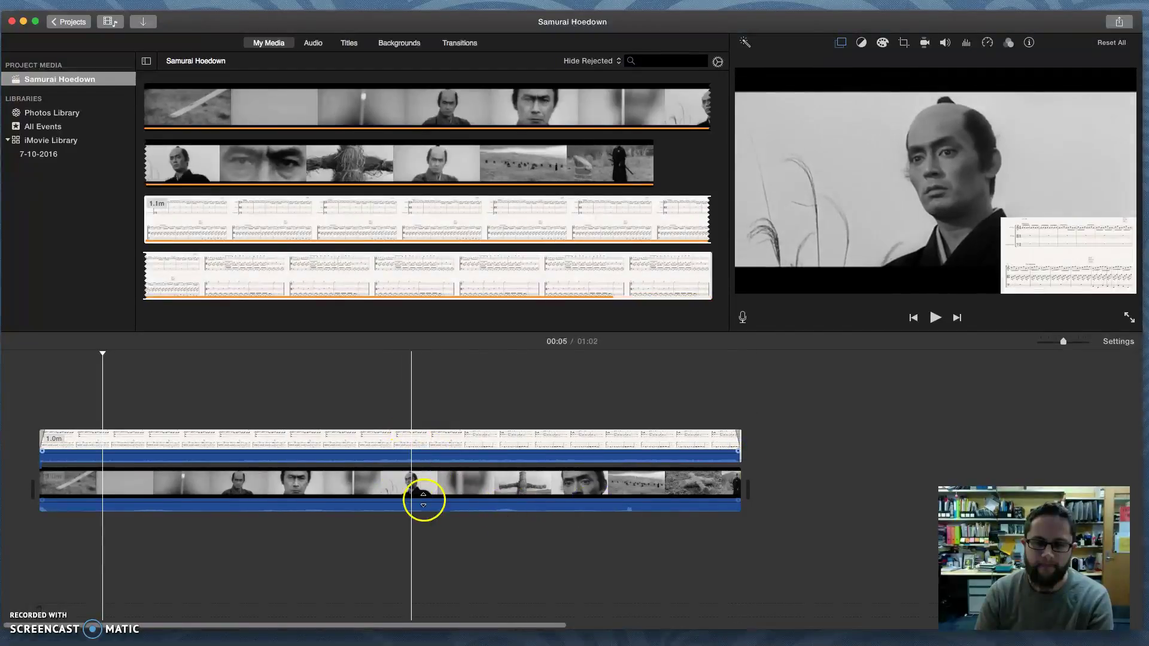
left_click(1114, 343)
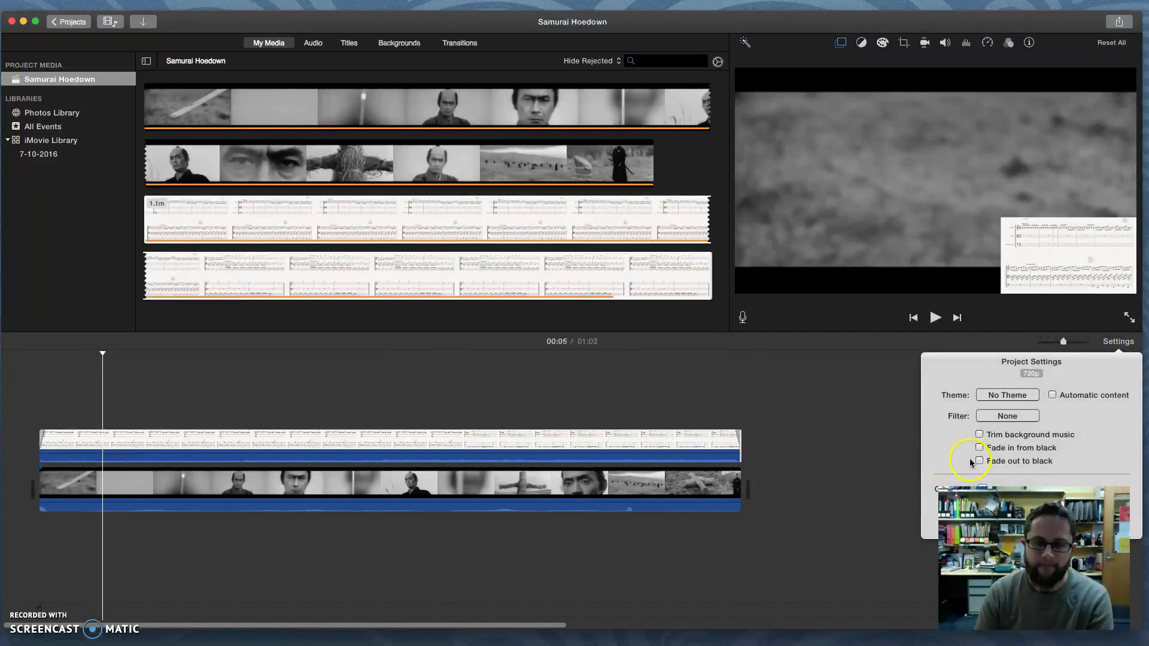
left_click(980, 461)
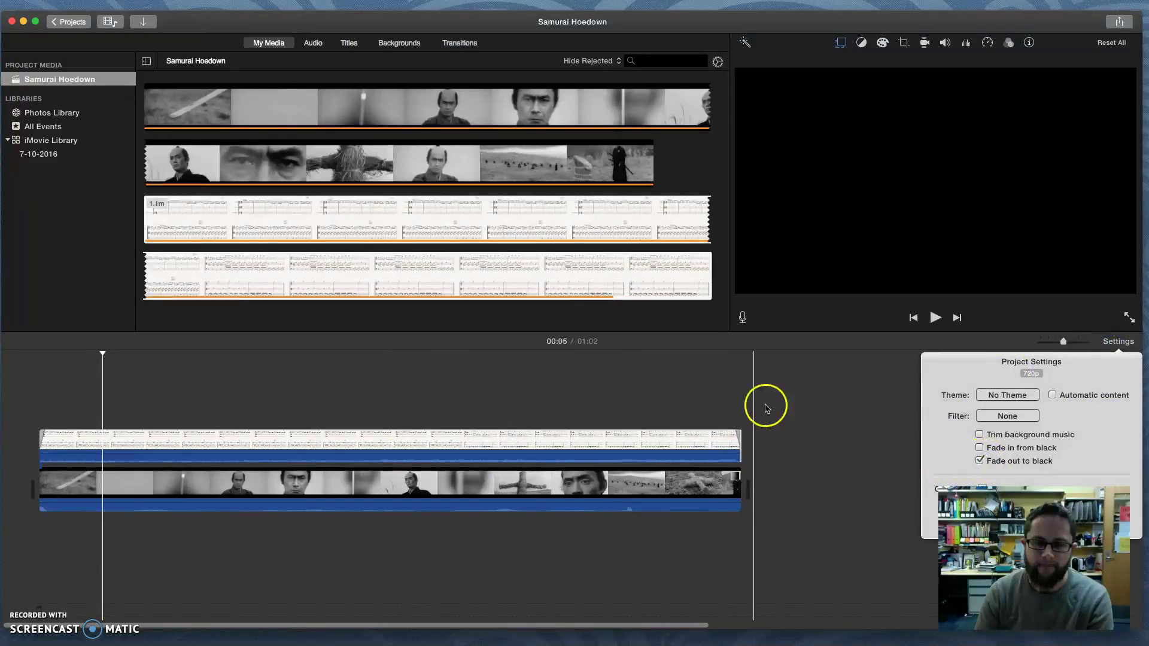
left_click(704, 389)
Play the closing part of the project to check the fade-out at the end
left_click(167, 351)
key("space")
left_click(623, 389)
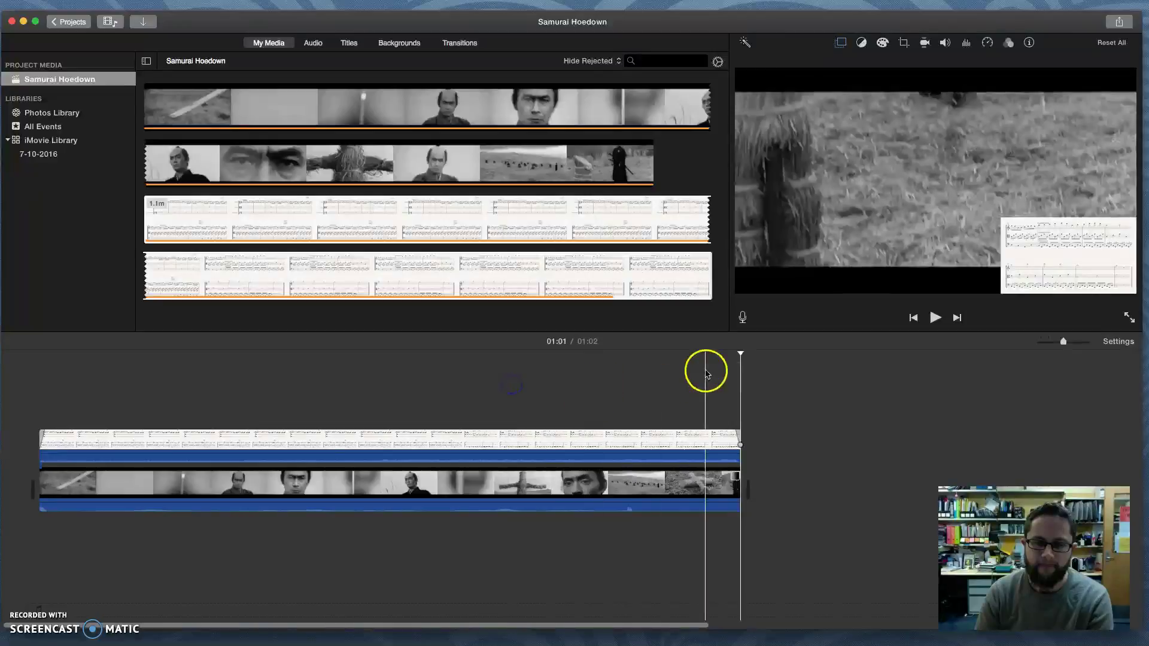
Return the playhead to the start and check the film clip's audio volume level
left_click(39, 359)
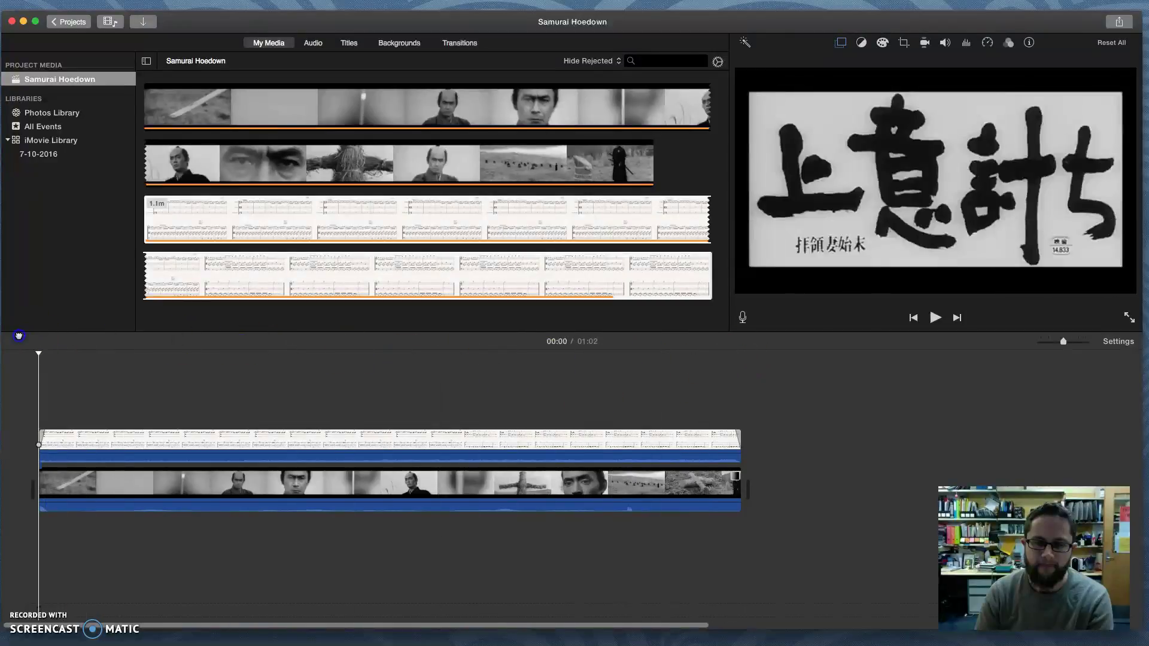
left_click(163, 503)
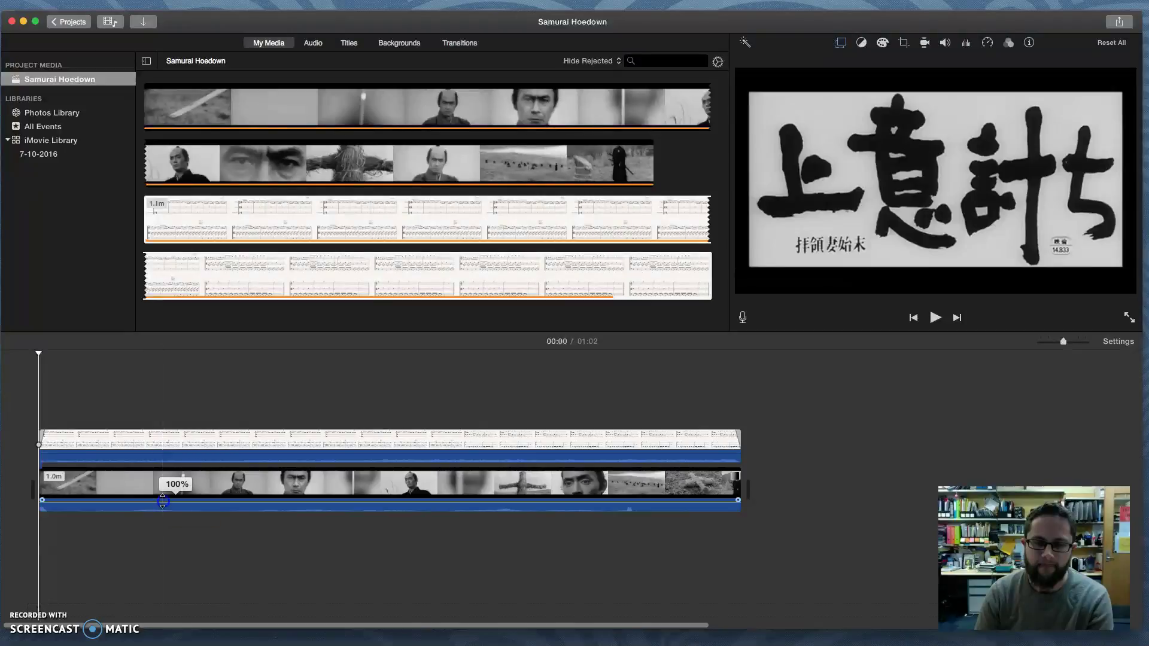
left_click_drag(162, 502, 163, 502)
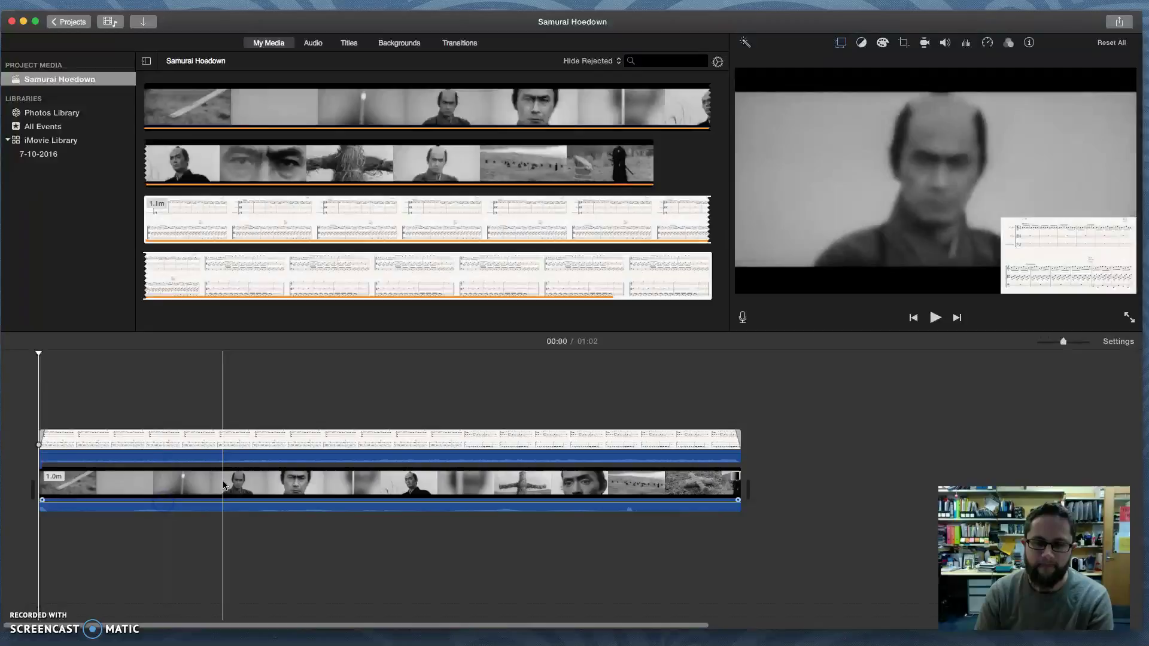
key("r")
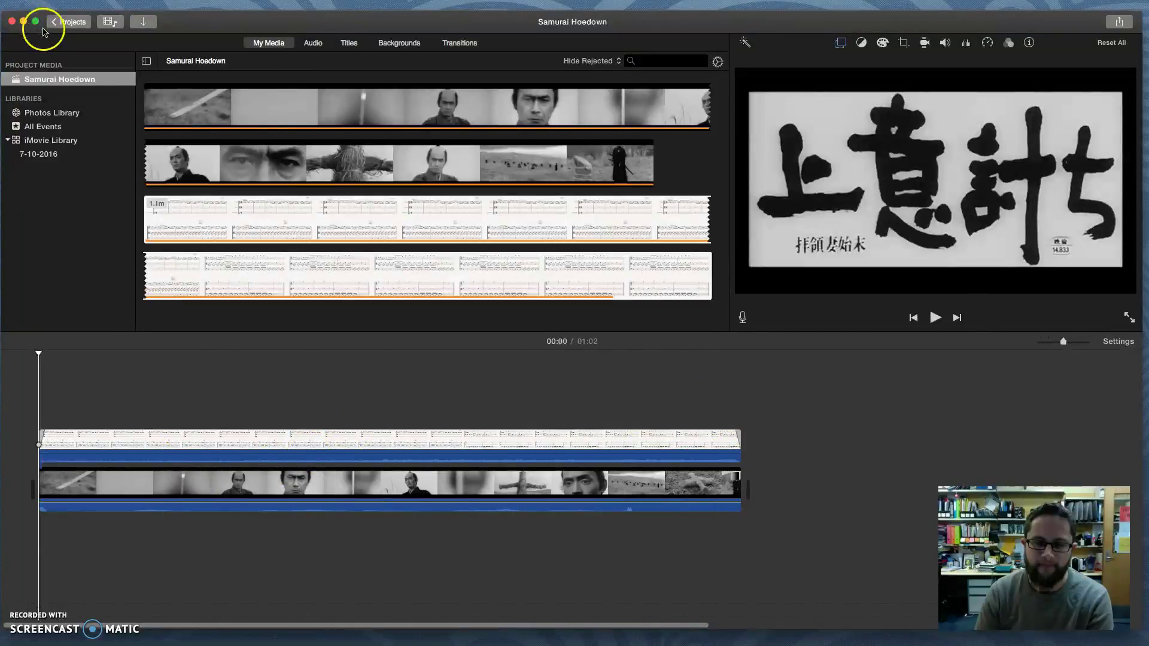
left_click(0, 0)
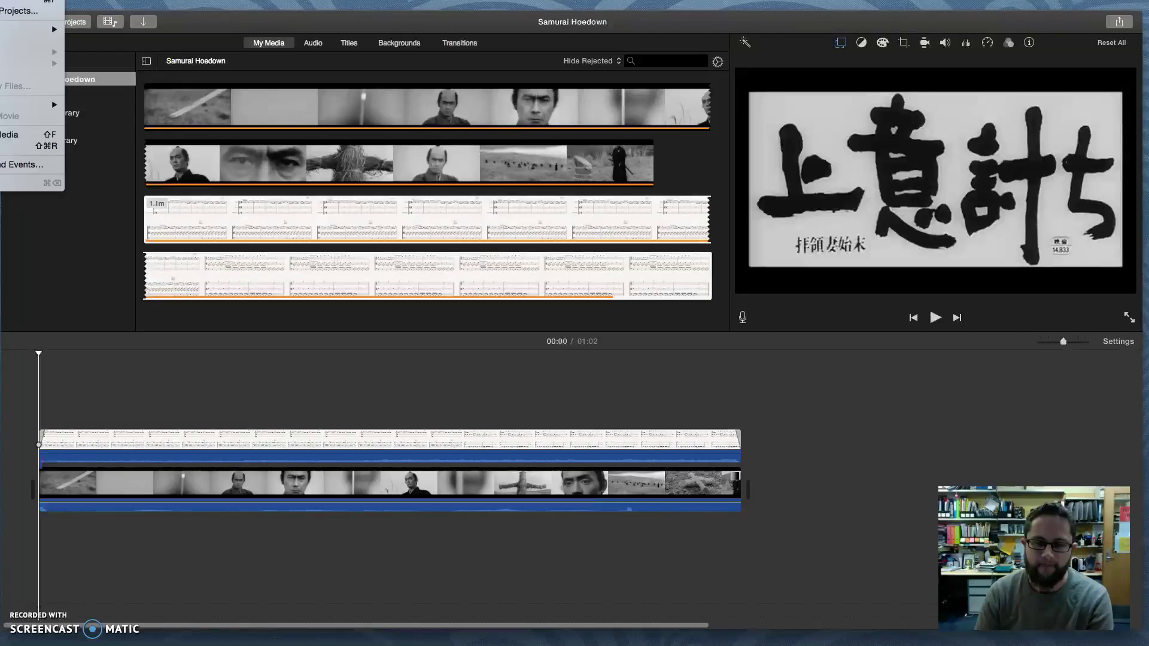
key("Escape")
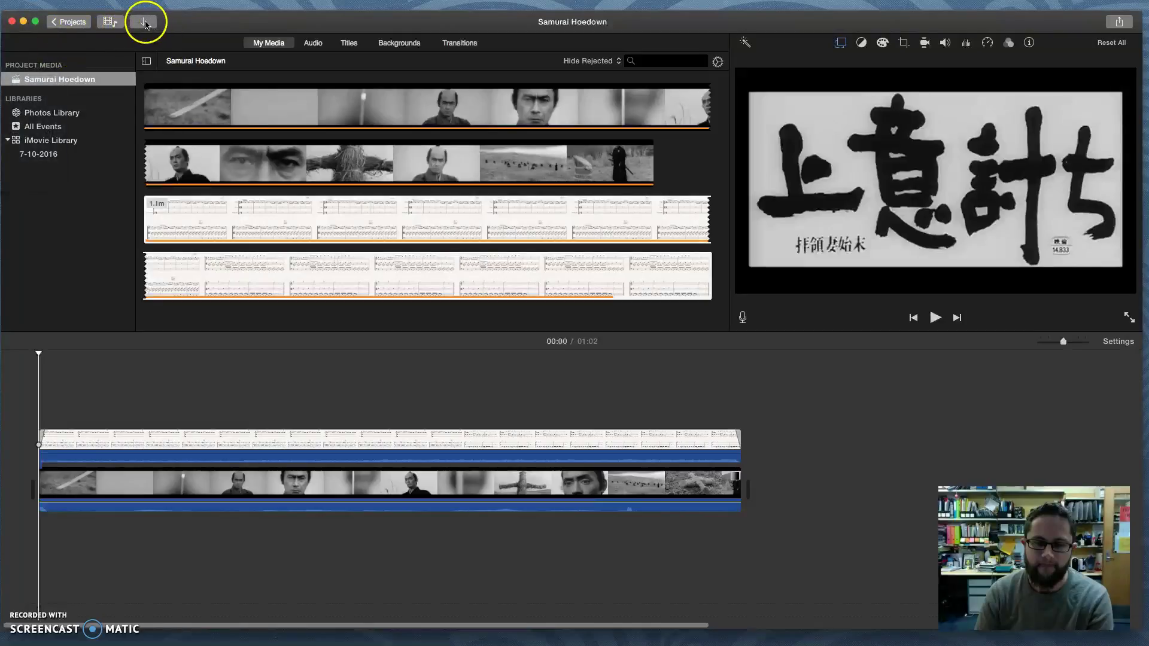
Make the sharing options fully visible and start exporting the Samurai Hoedown project as a video file
left_click(1119, 23)
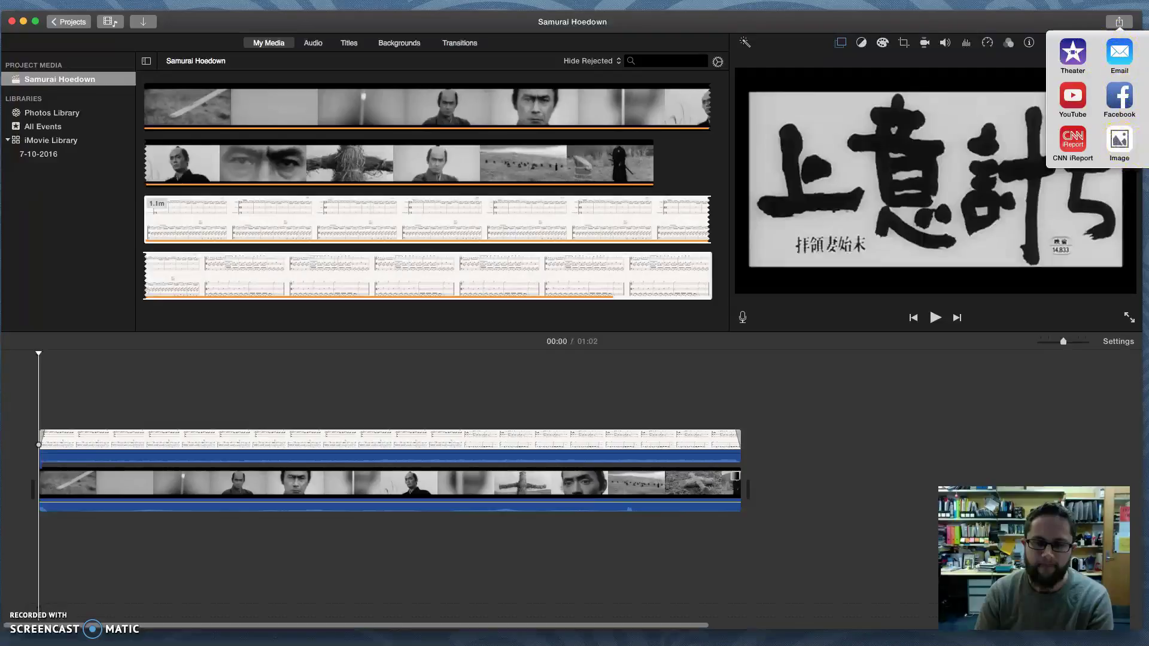
left_click(1120, 23)
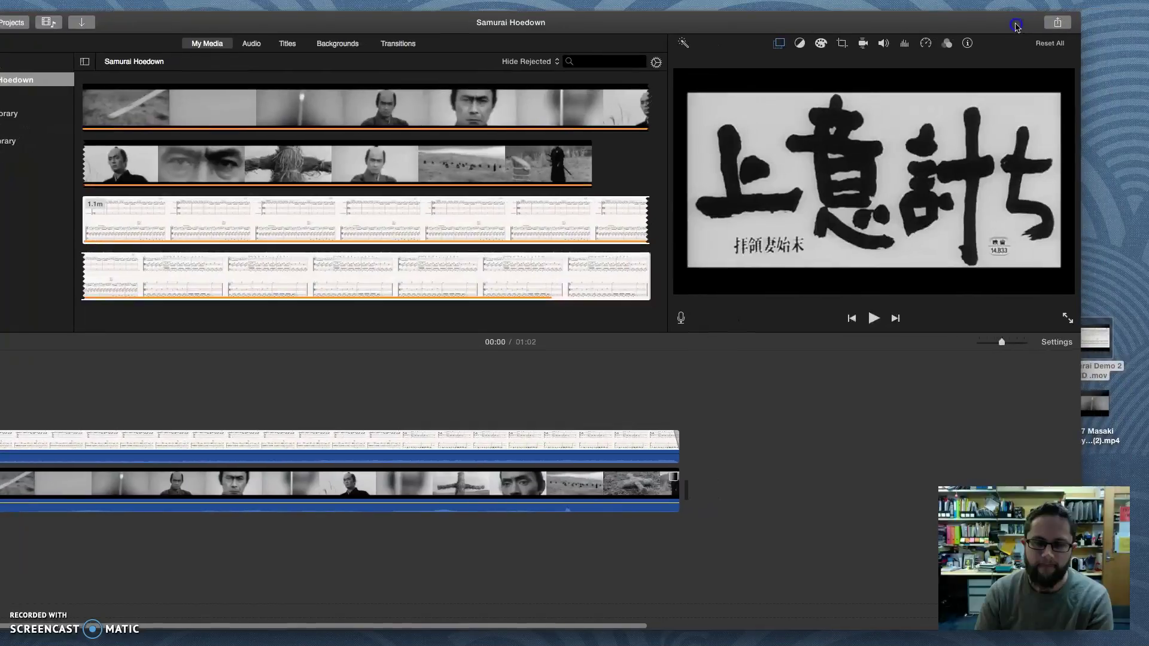
left_click(1101, 22)
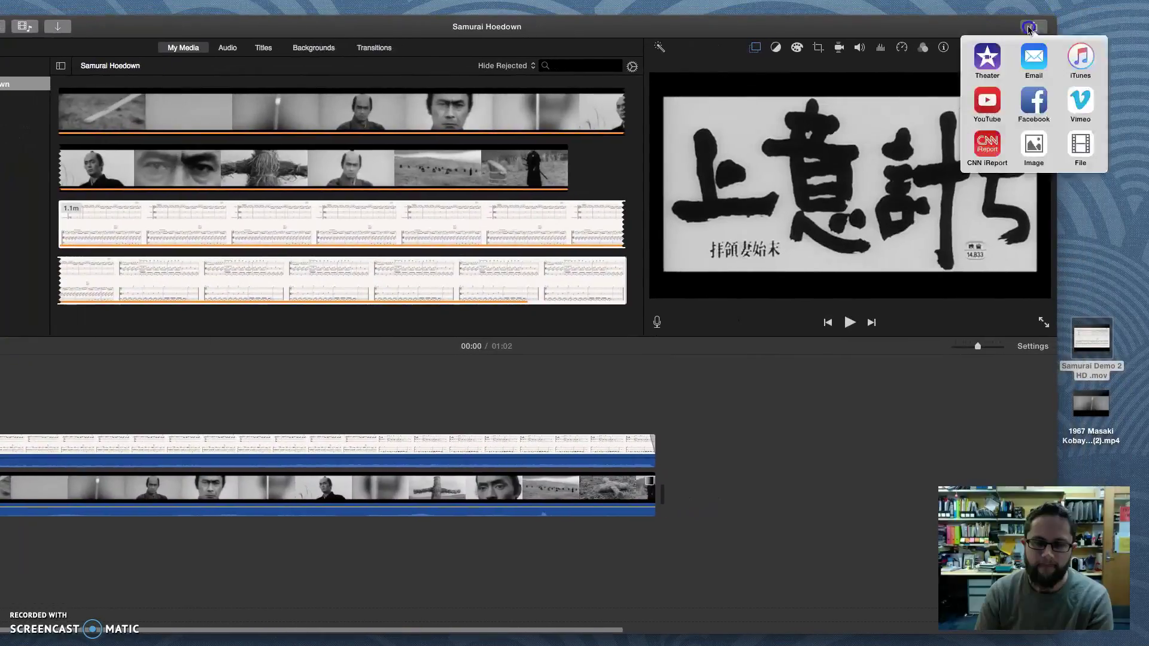
left_click(1079, 148)
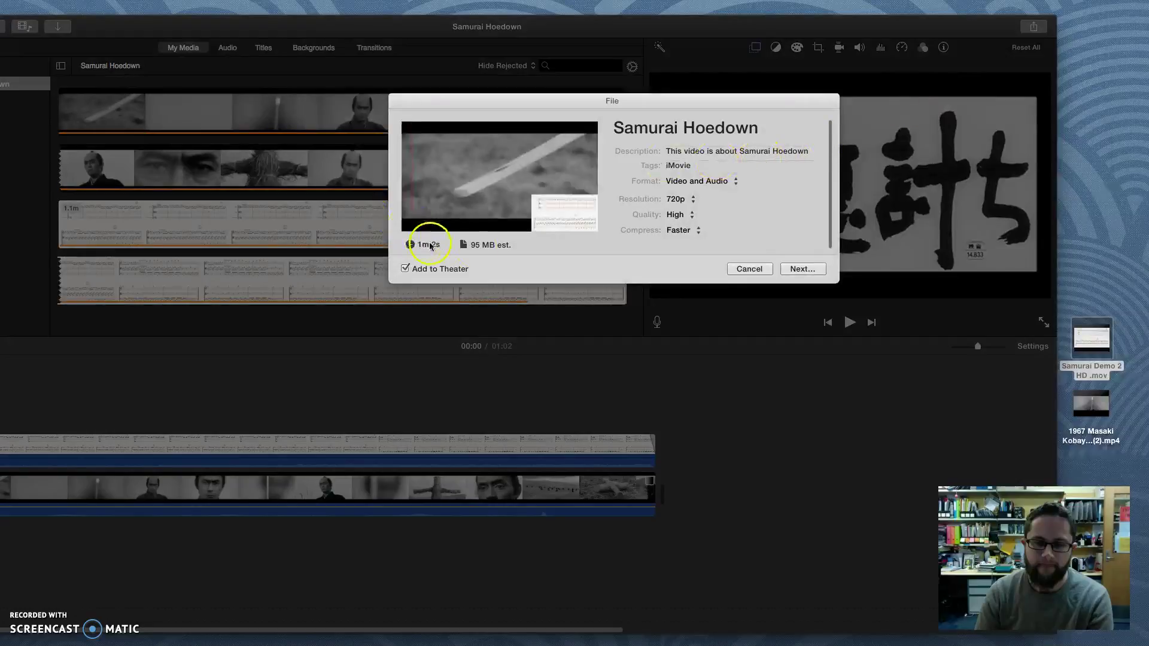
Set the export quality to Medium and keep the resolution at 720p
left_click(676, 217)
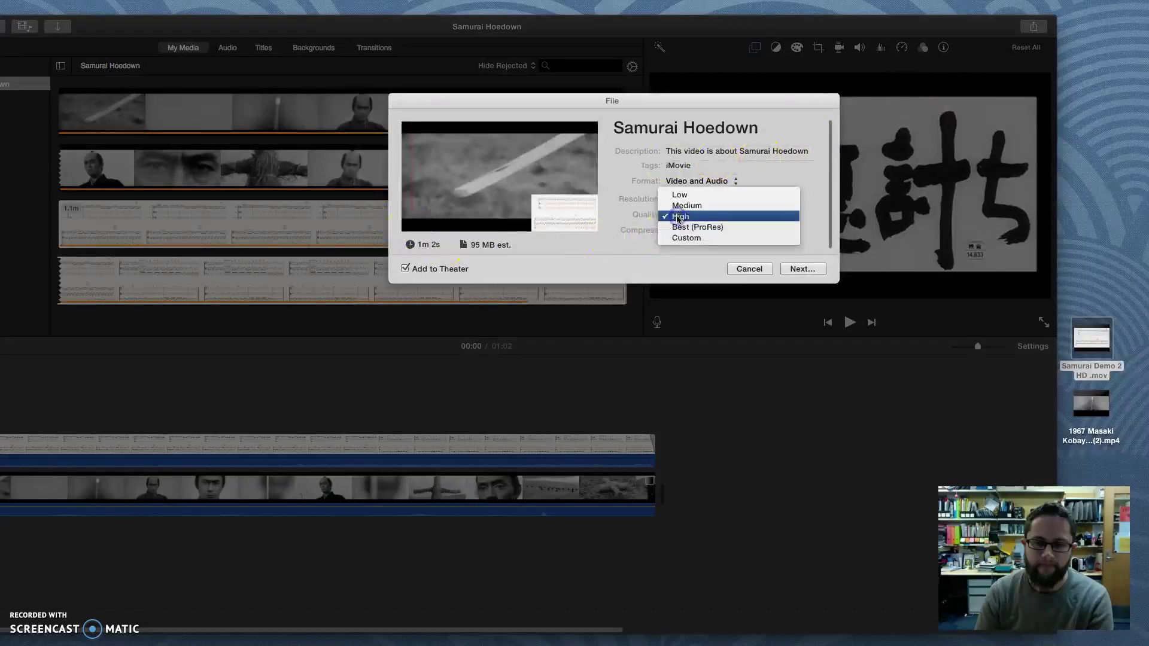
left_click(694, 206)
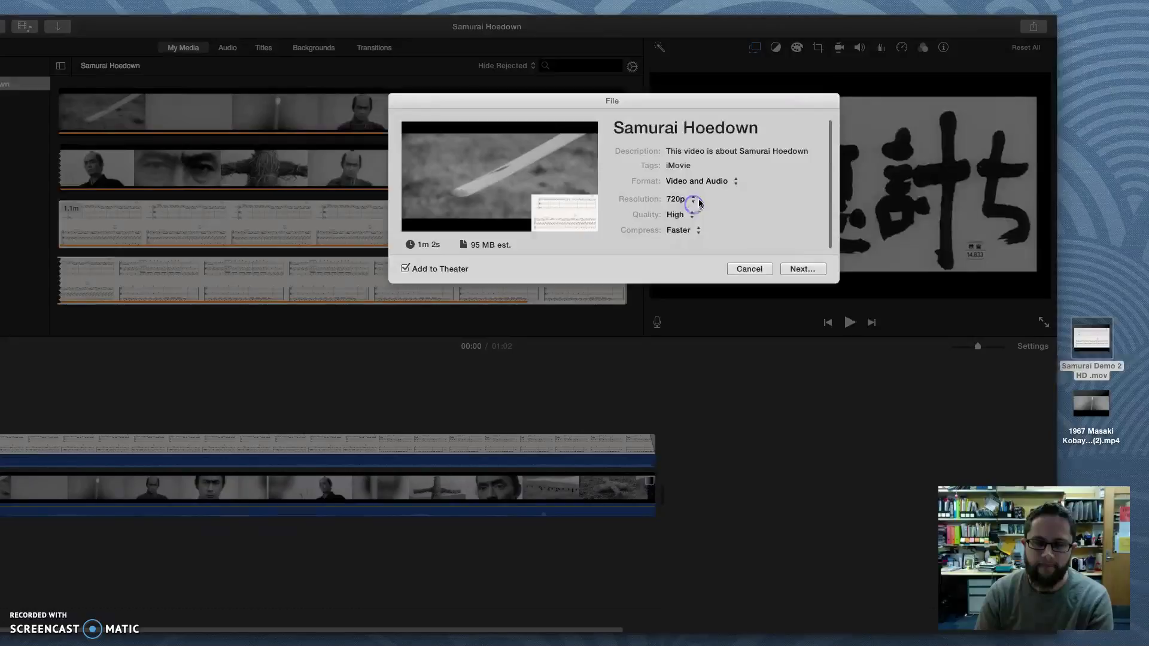
left_click(677, 200)
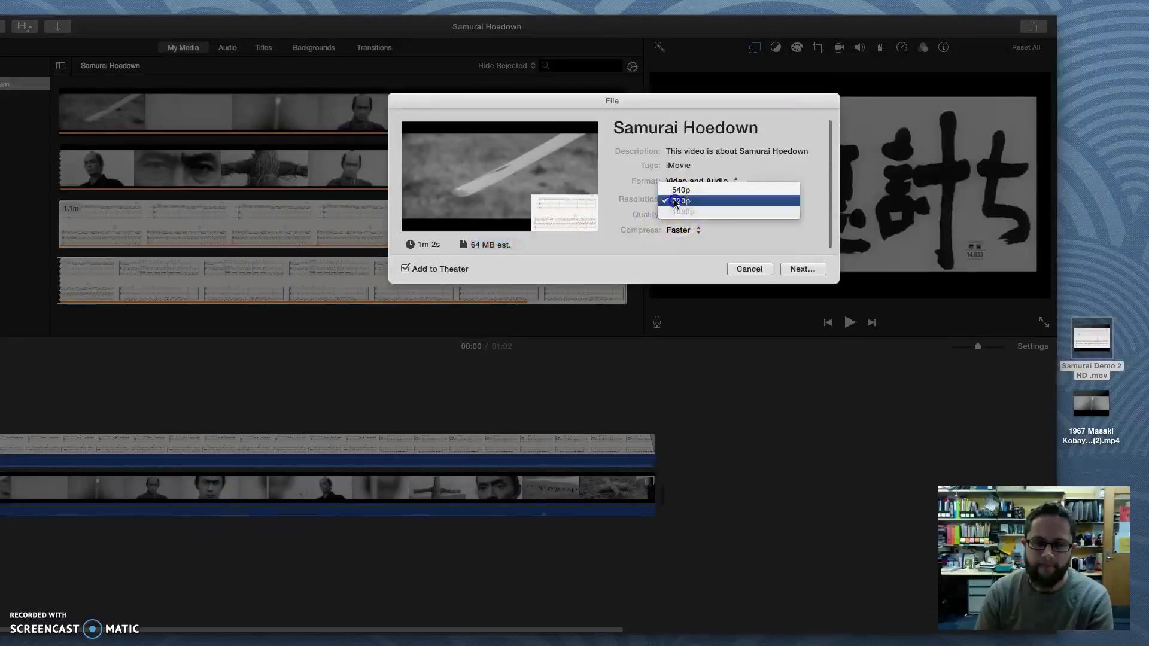
left_click(679, 203)
left_click(679, 168)
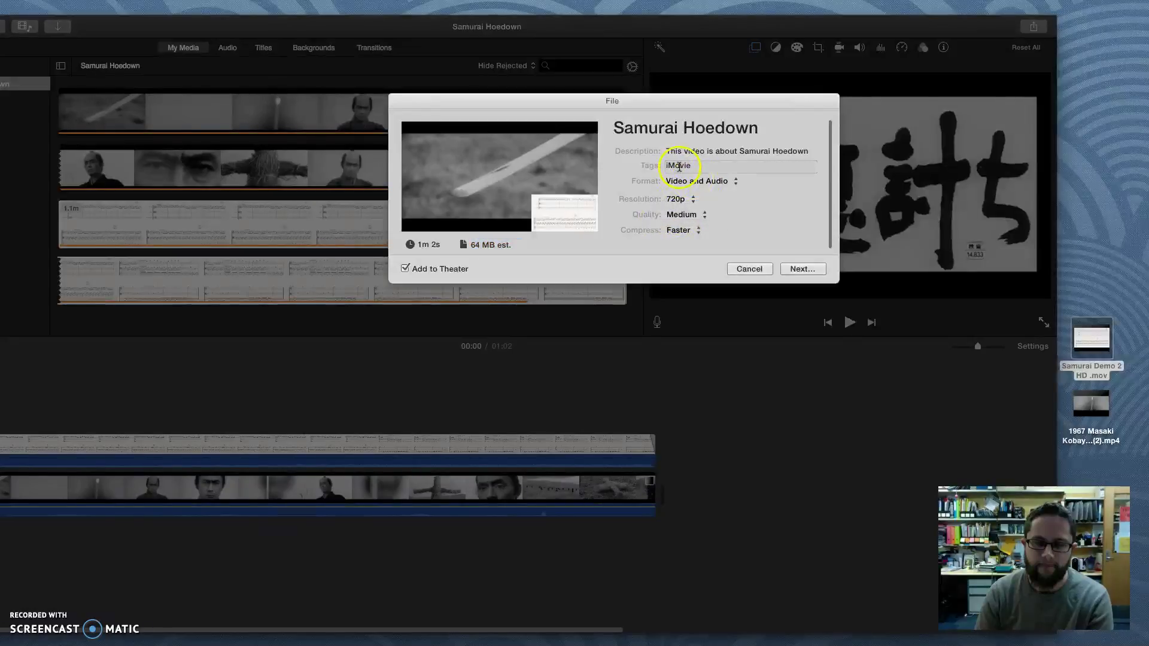
left_click(708, 151)
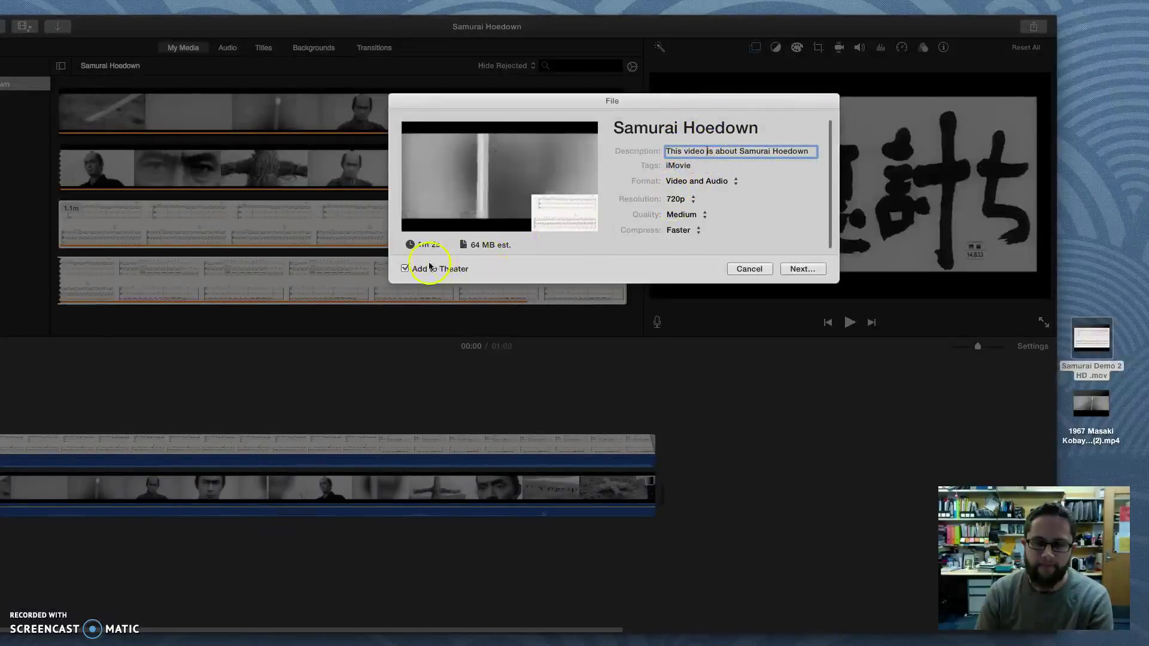
Save the exported movie to the Desktop under the name Samurai Hoedown
left_click(800, 271)
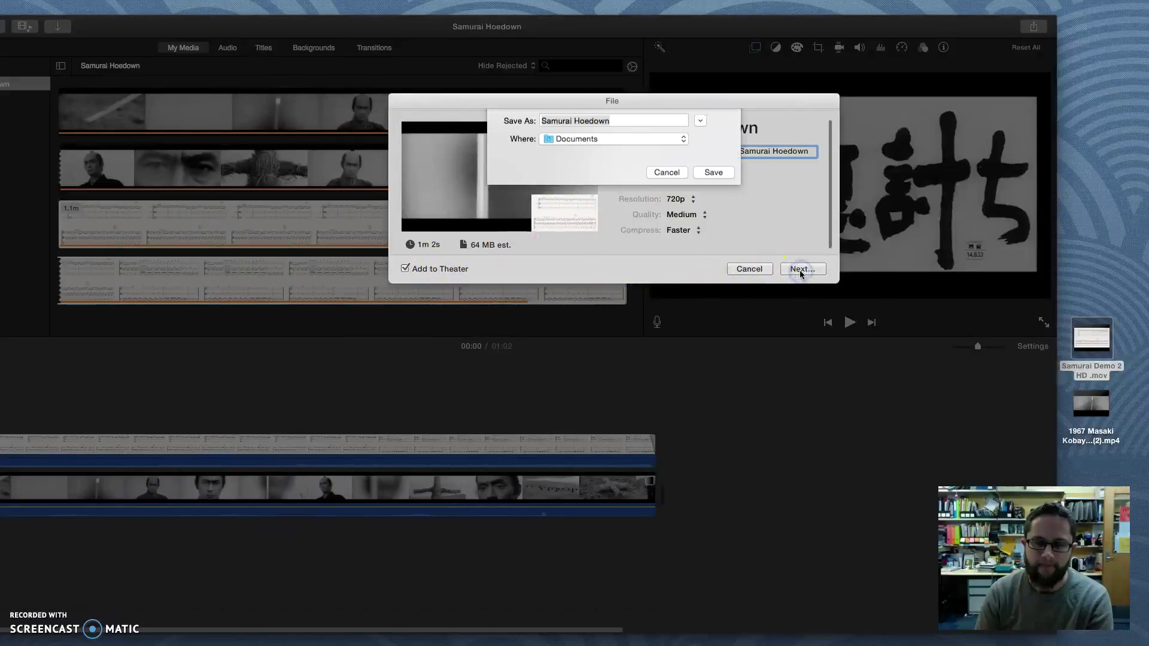
left_click(658, 149)
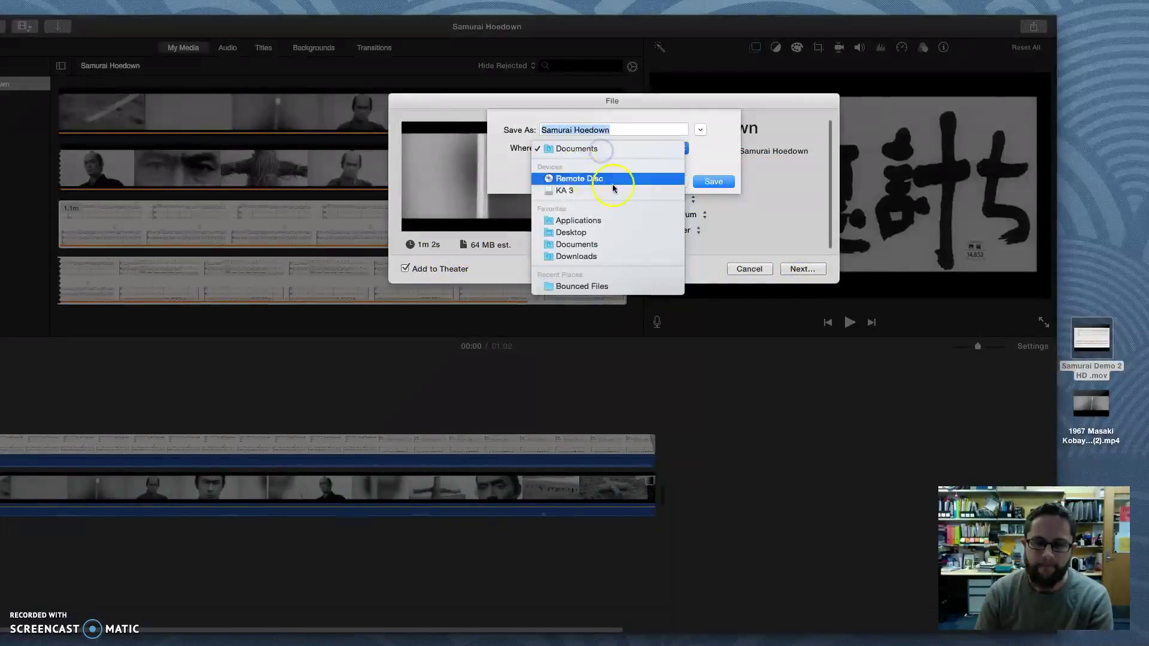
left_click(598, 231)
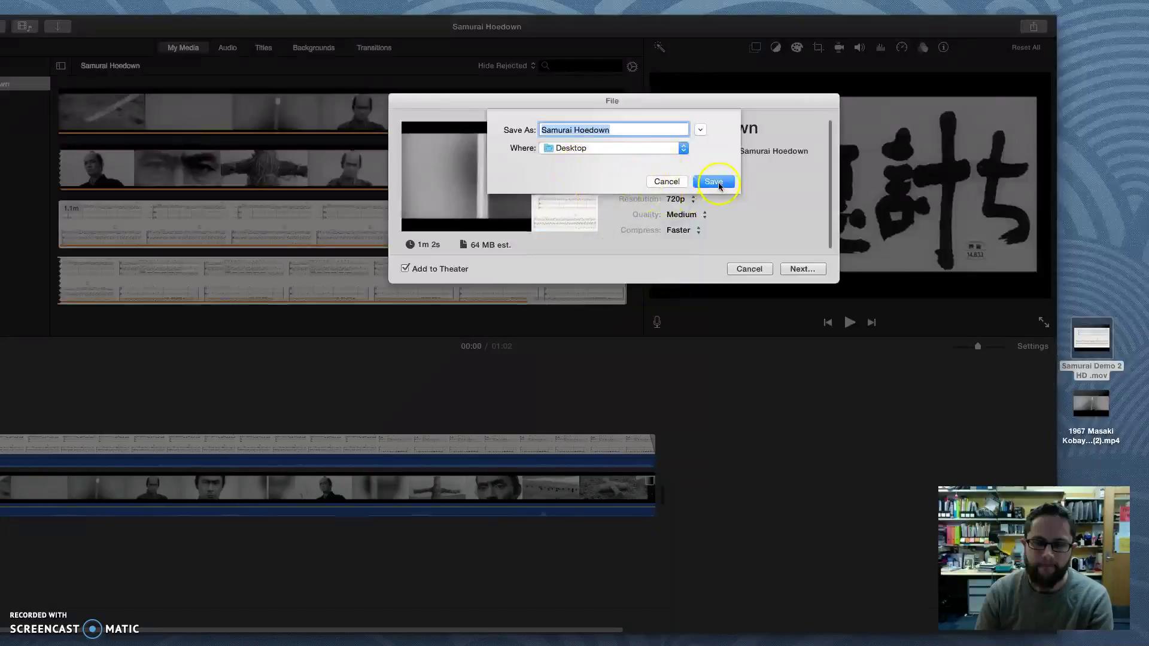
left_click(715, 182)
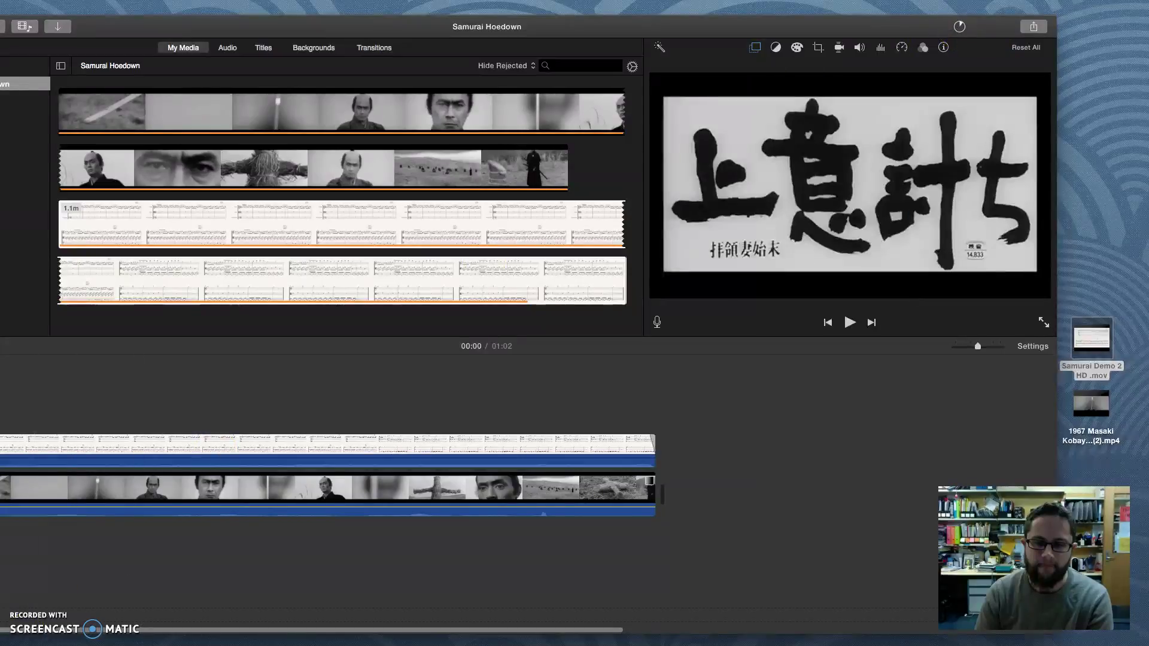
Uncover the desktop icons and open the exported Samurai Hoedown.mp4 in the video player
double_click(978, 30)
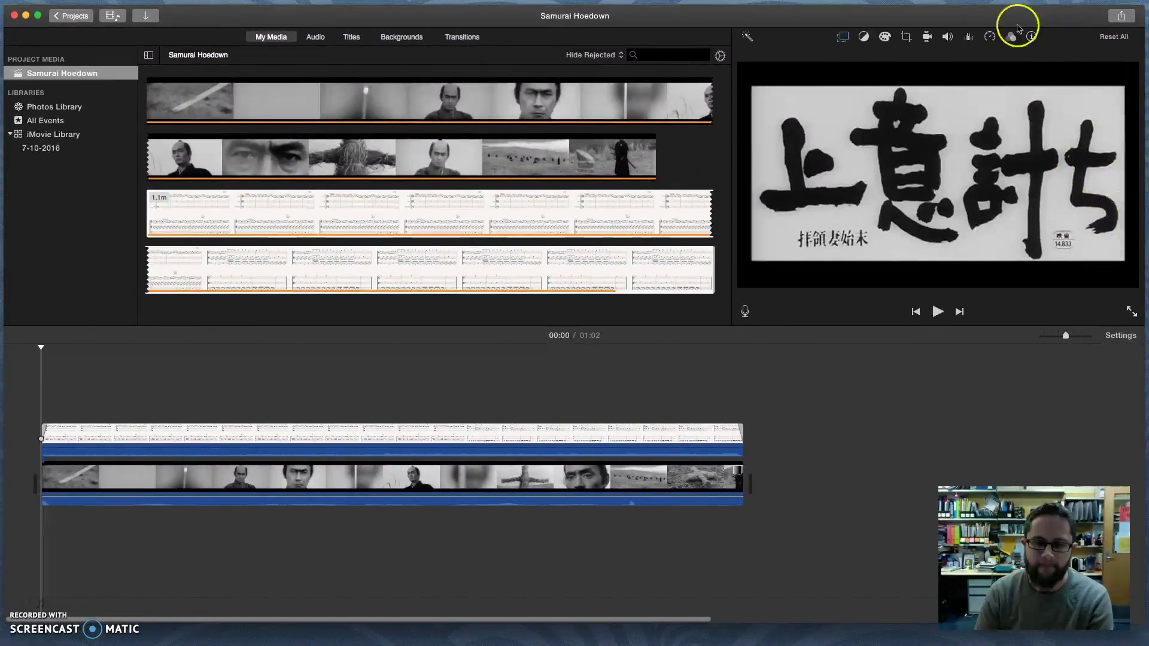
left_click_drag(1017, 19, 837, 19)
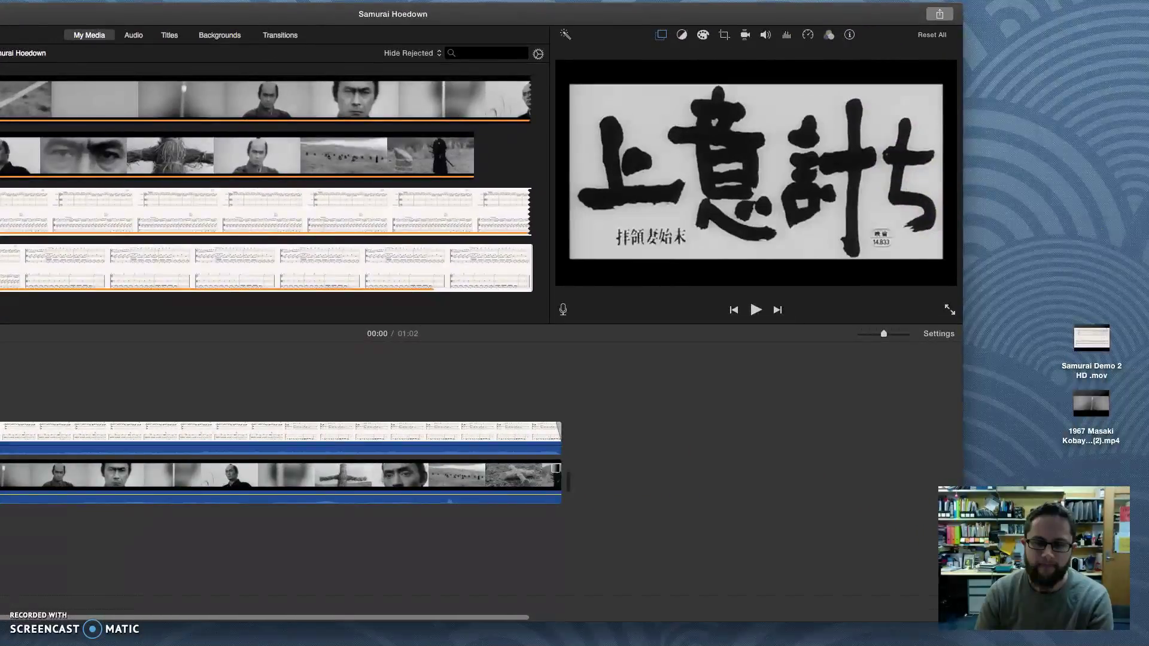
left_click(1080, 245)
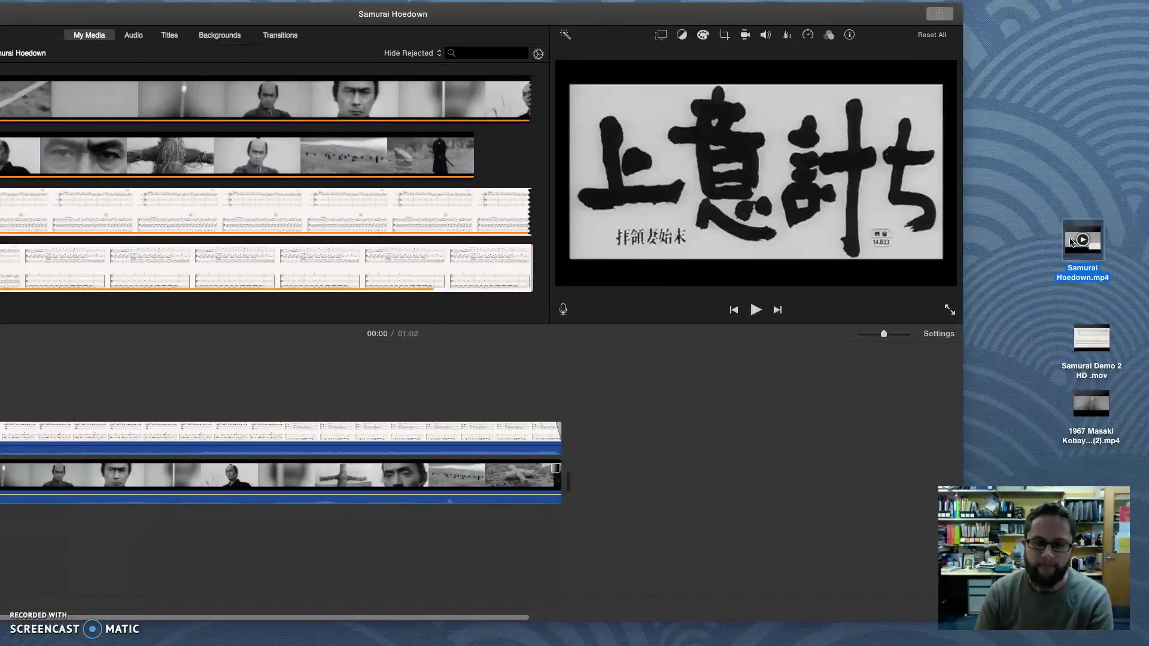
double_click(1071, 241)
Bring the exported movie in front of the editing window and play about its first 18 seconds to check the result
left_click_drag(254, 37, 546, 113)
left_click(428, 16)
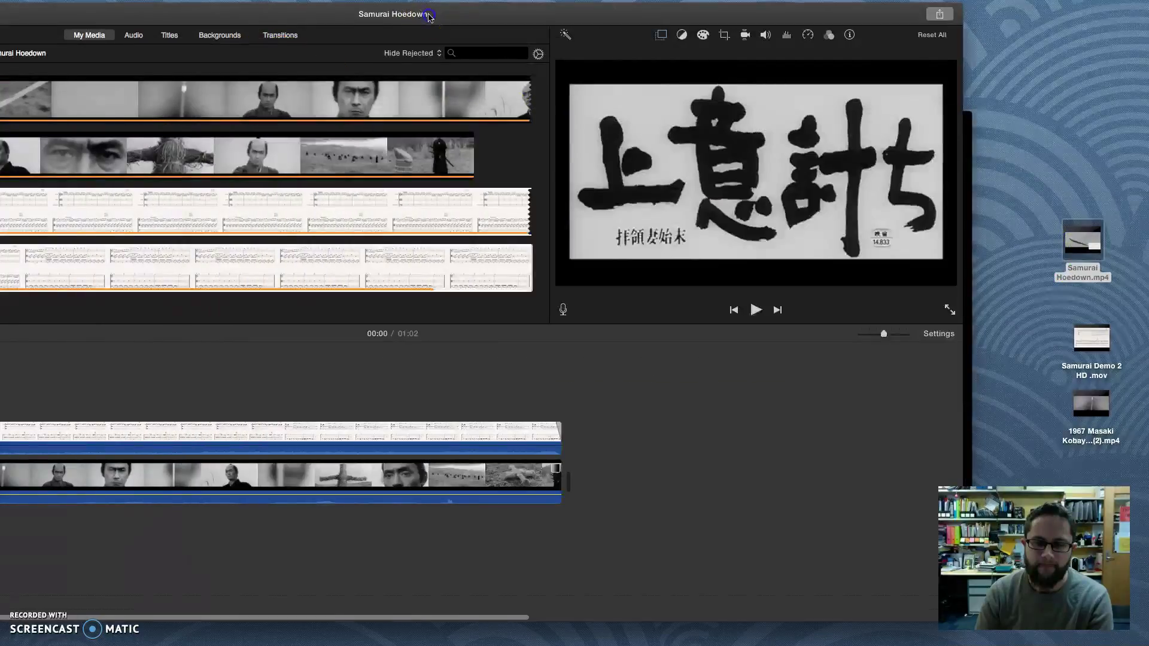
left_click(0, 0)
left_click(2, 62)
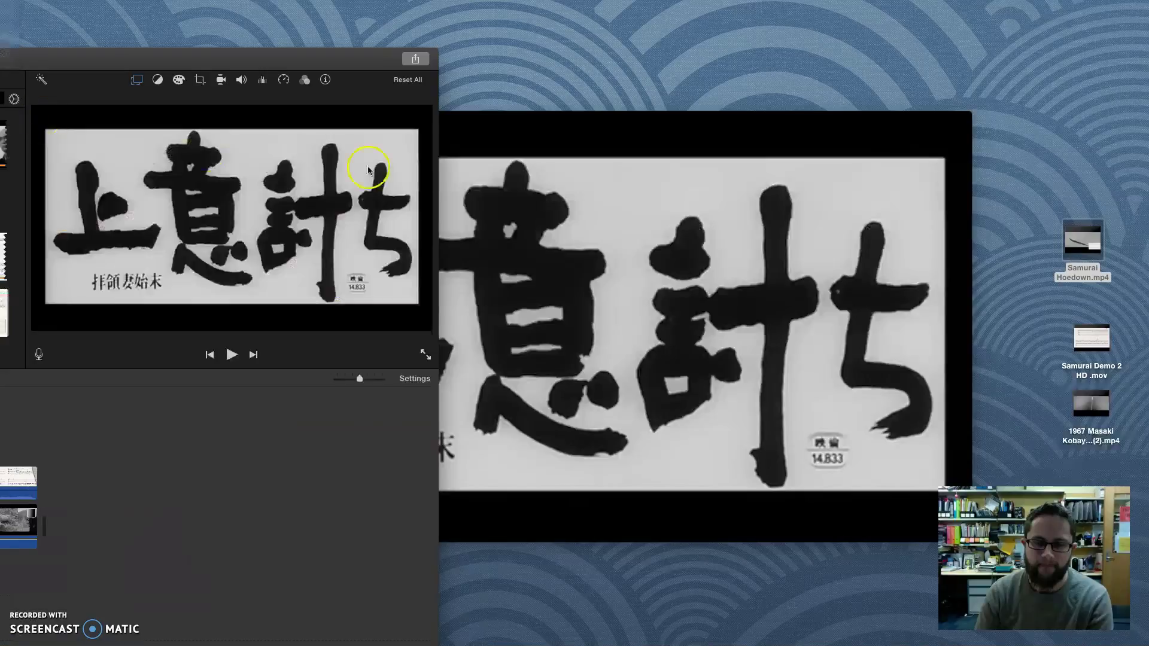
left_click_drag(665, 133, 669, 123)
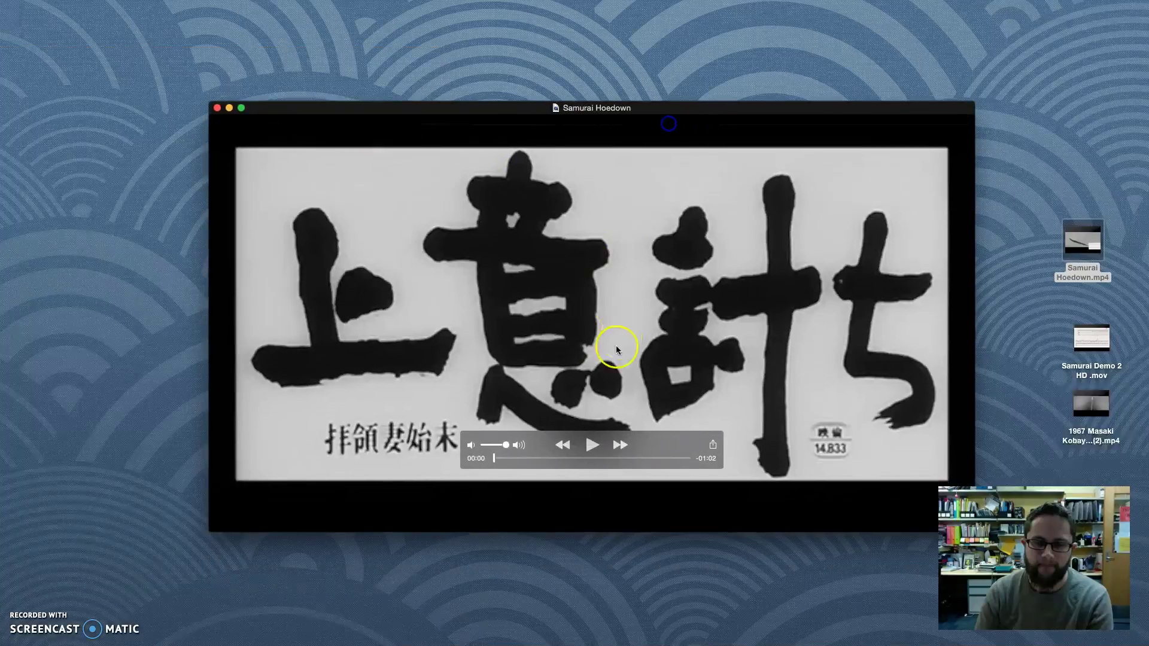
left_click(591, 445)
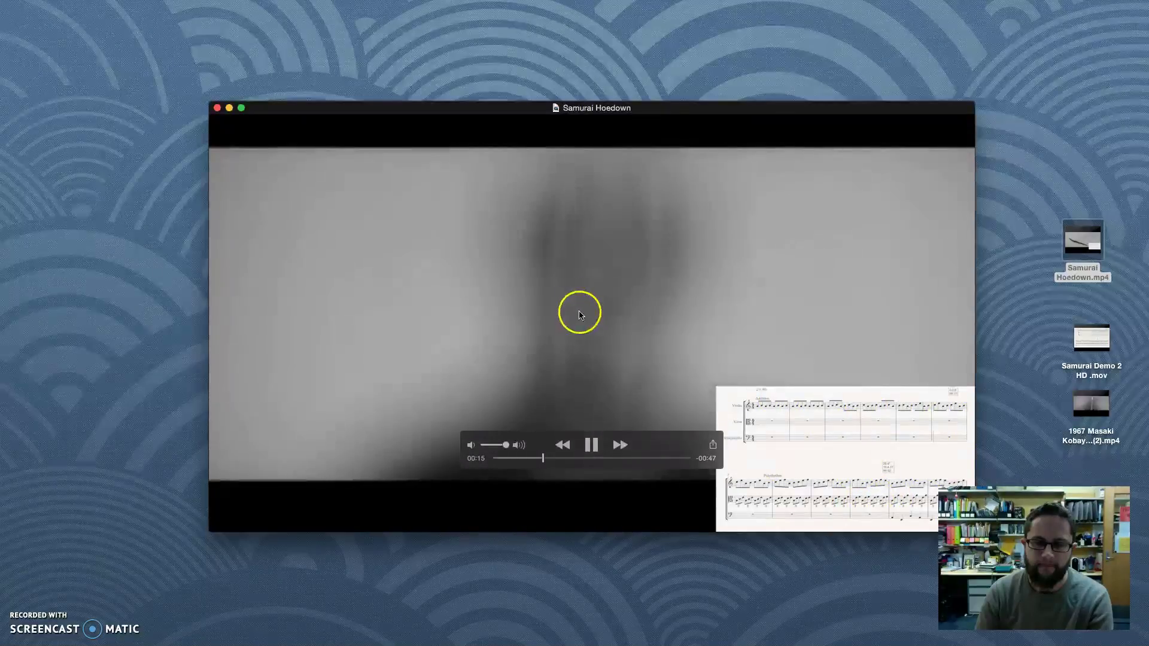
left_click(592, 444)
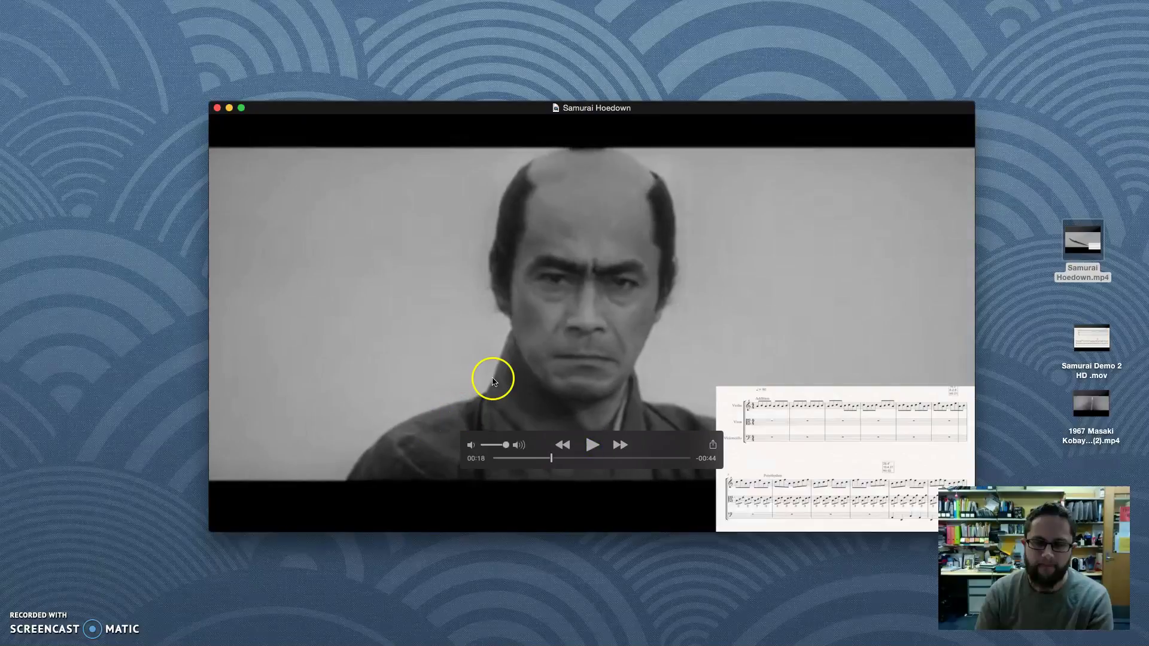